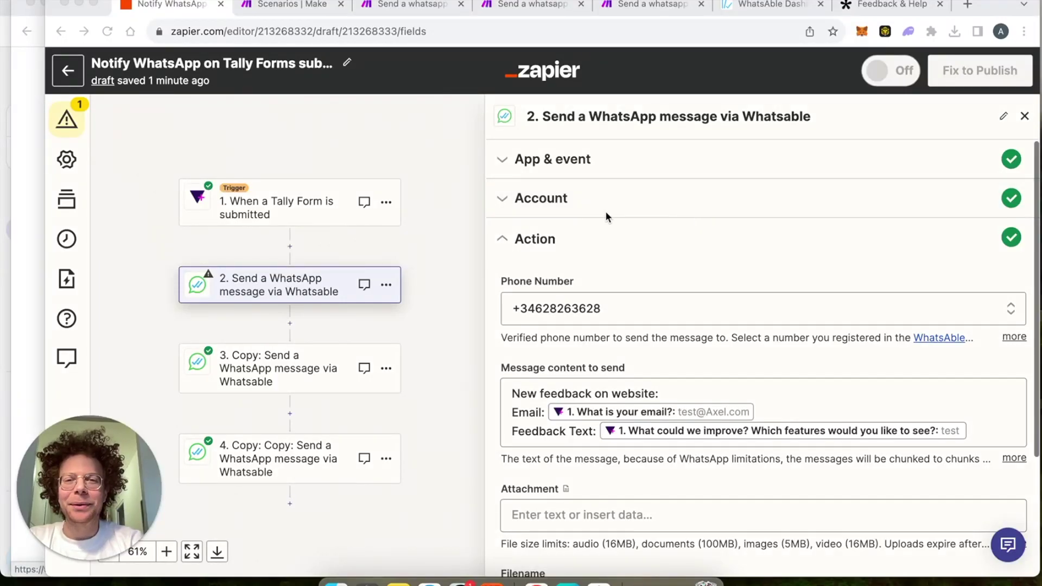
# Step: Open the Tally 'New Submission' trigger step's setup on the Zap canvas
pyautogui.click(278, 200)
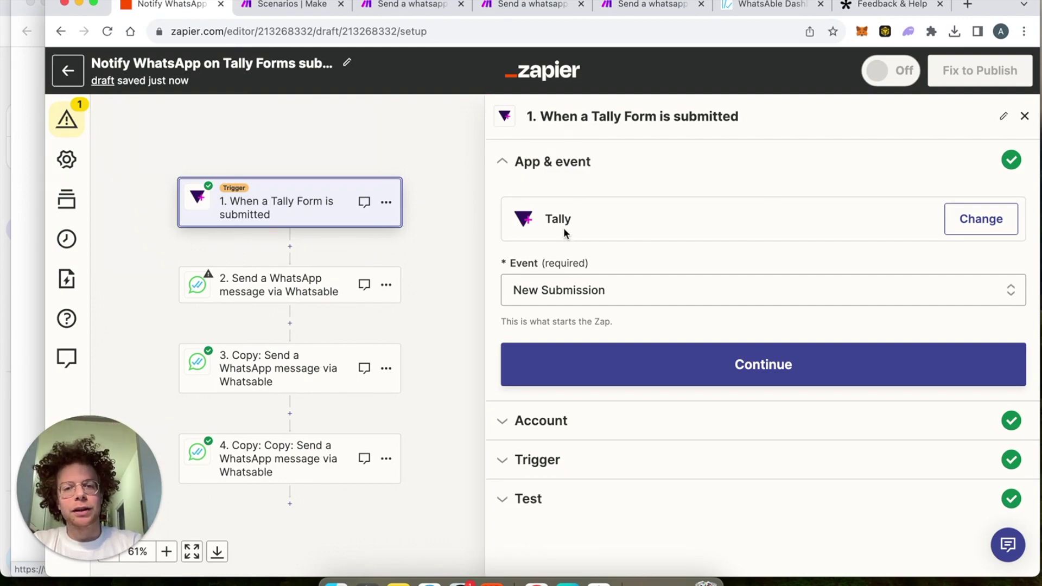
# Step: Review the trigger's account, settings and sample data and step 2's test data, then add a step after step 4
pyautogui.click(573, 441)
pyautogui.click(566, 432)
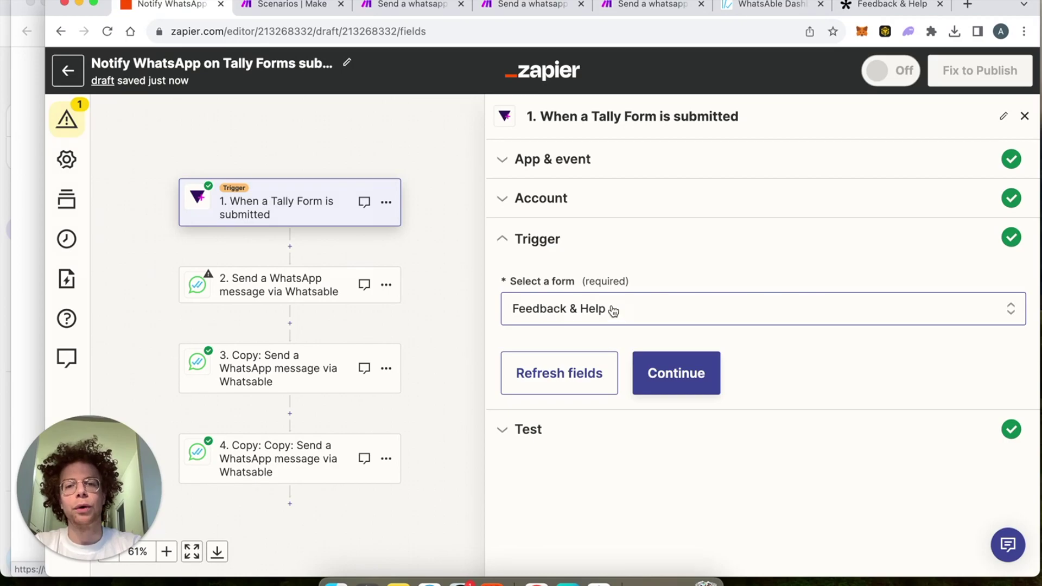
pyautogui.click(550, 445)
pyautogui.scroll(-4, 549, 444)
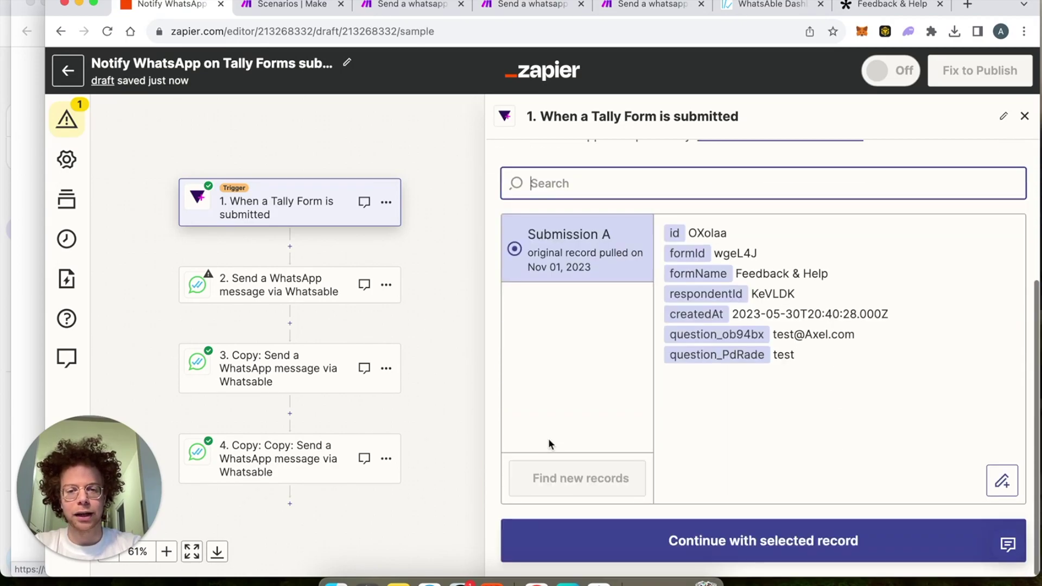
pyautogui.click(281, 281)
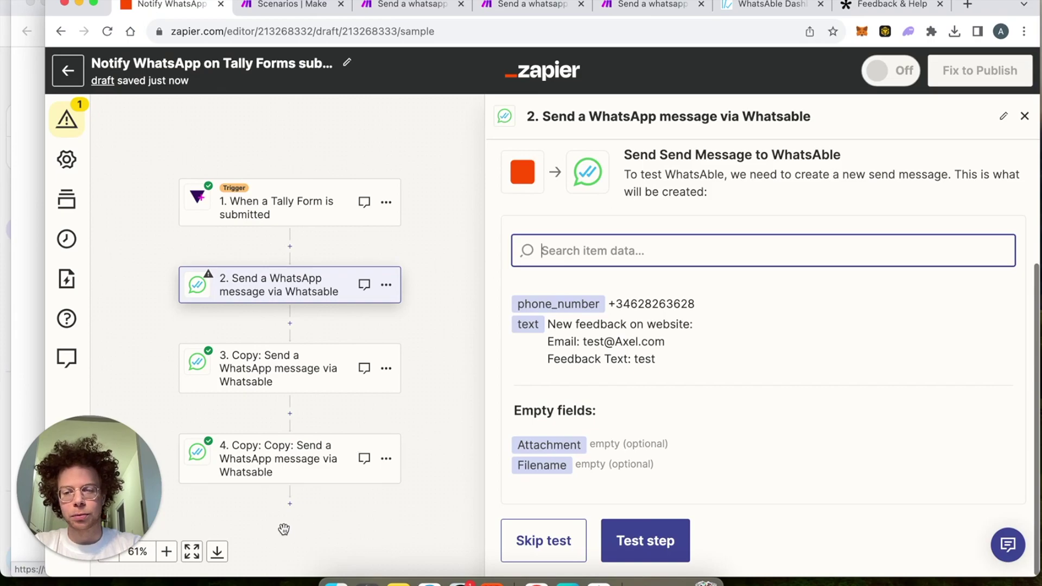
pyautogui.click(291, 509)
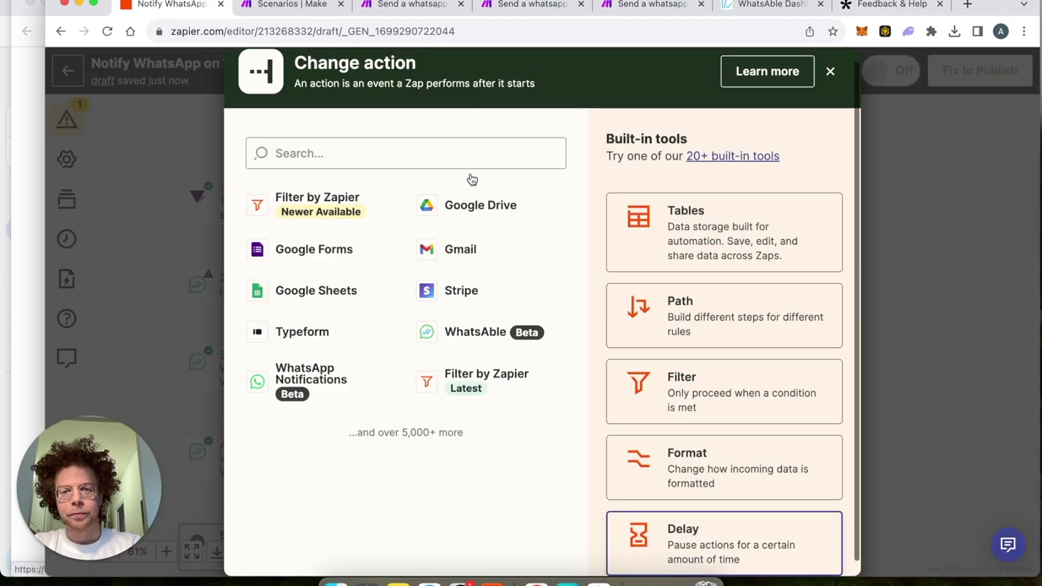
# Step: Search for 'whatsa' and set WhatsAble as the app for the new step 5
pyautogui.click(466, 154)
pyautogui.write('whatsa')
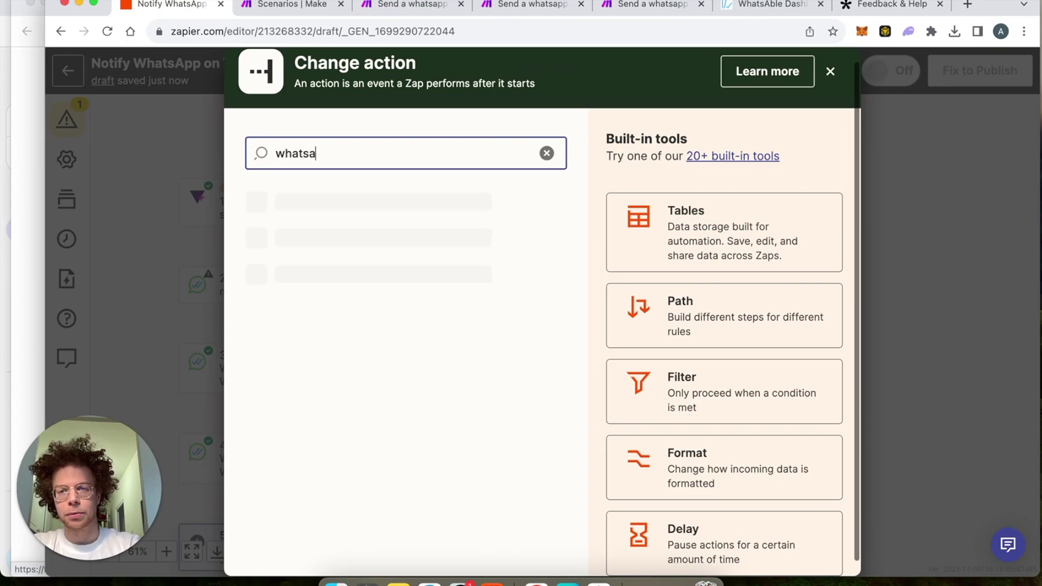
pyautogui.click(438, 250)
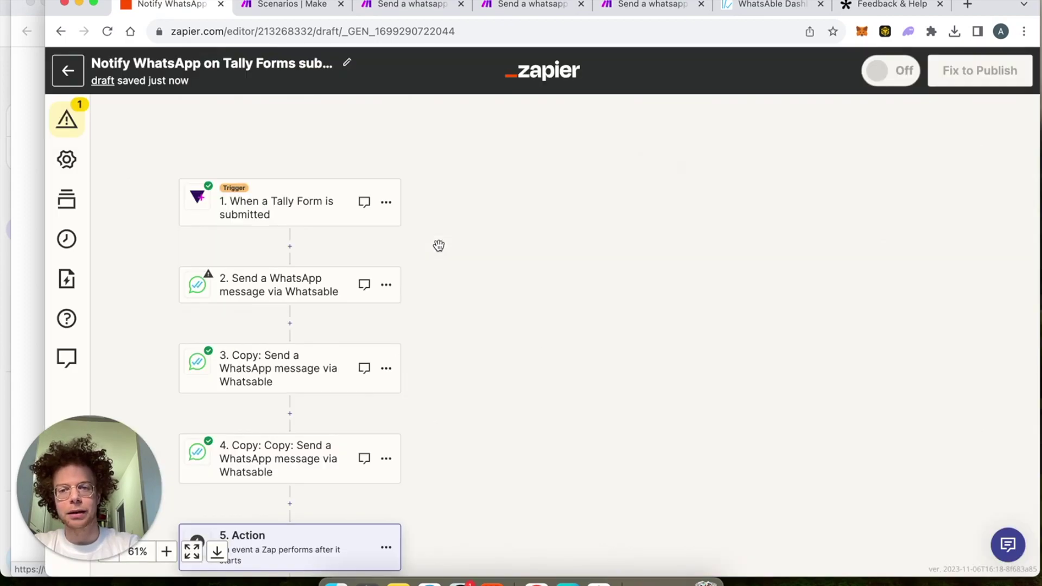
pyautogui.scroll(-3, 449, 305)
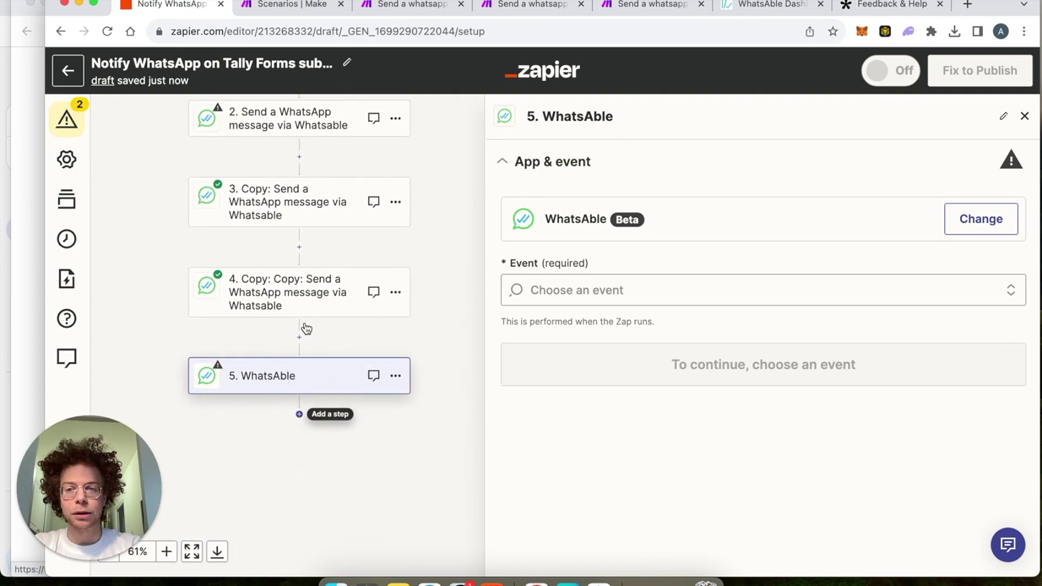
pyautogui.scroll(2, 463, 272)
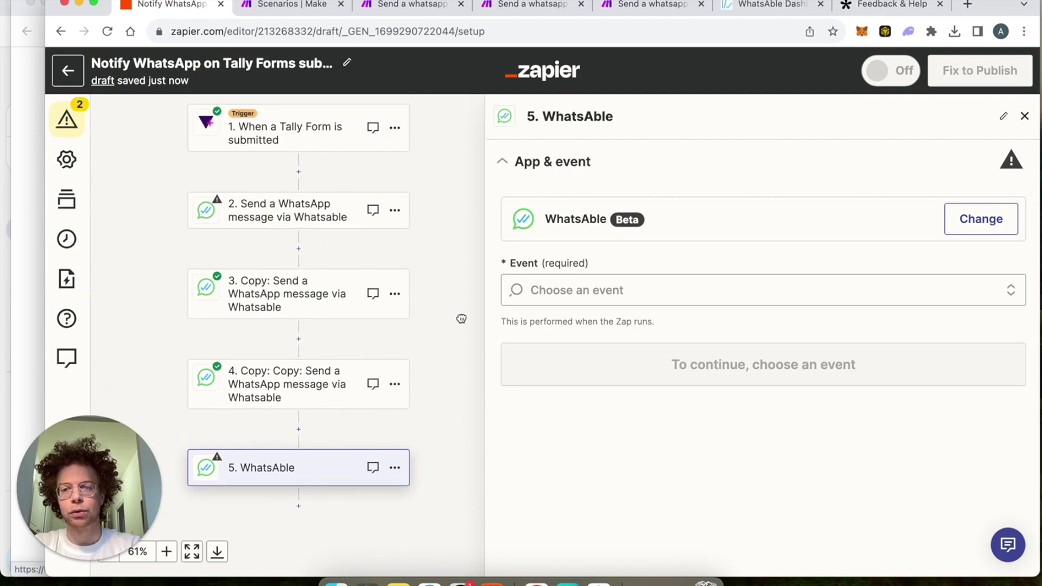
pyautogui.scroll(1, 462, 319)
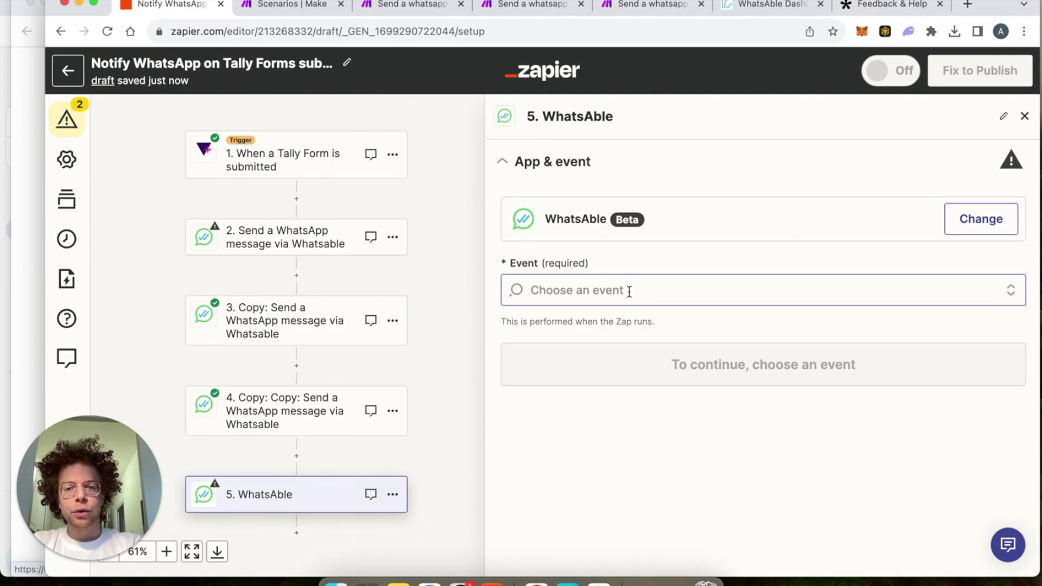
# Step: Set step 5's WhatsAble event to Send Messages
pyautogui.click(582, 292)
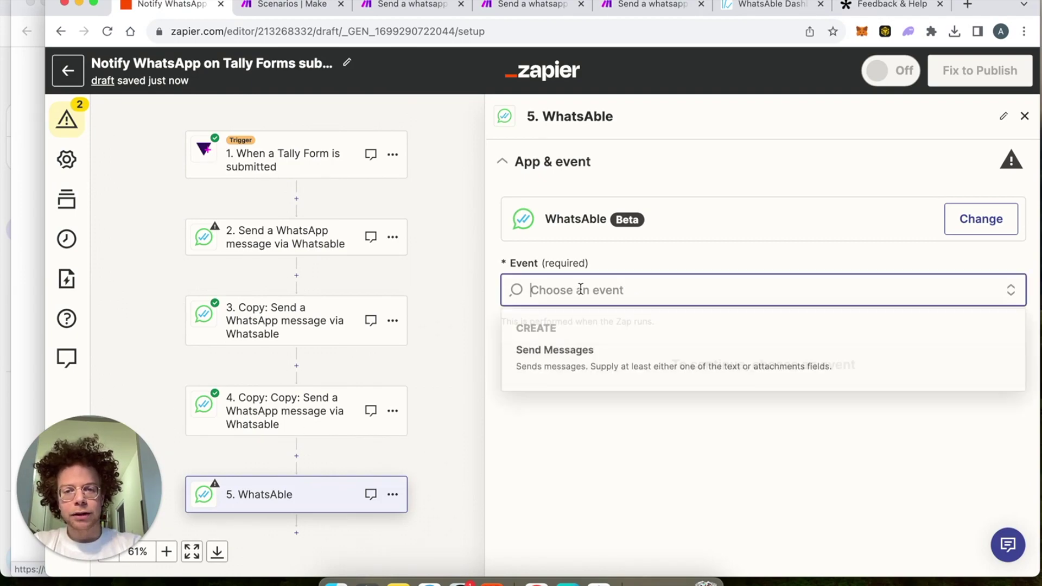
pyautogui.click(594, 369)
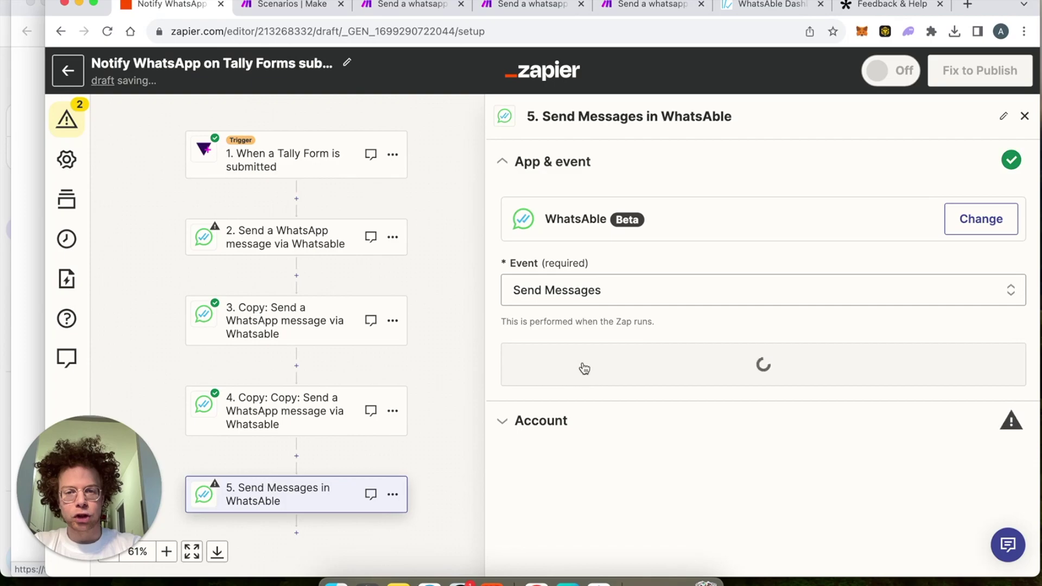
pyautogui.click(831, 364)
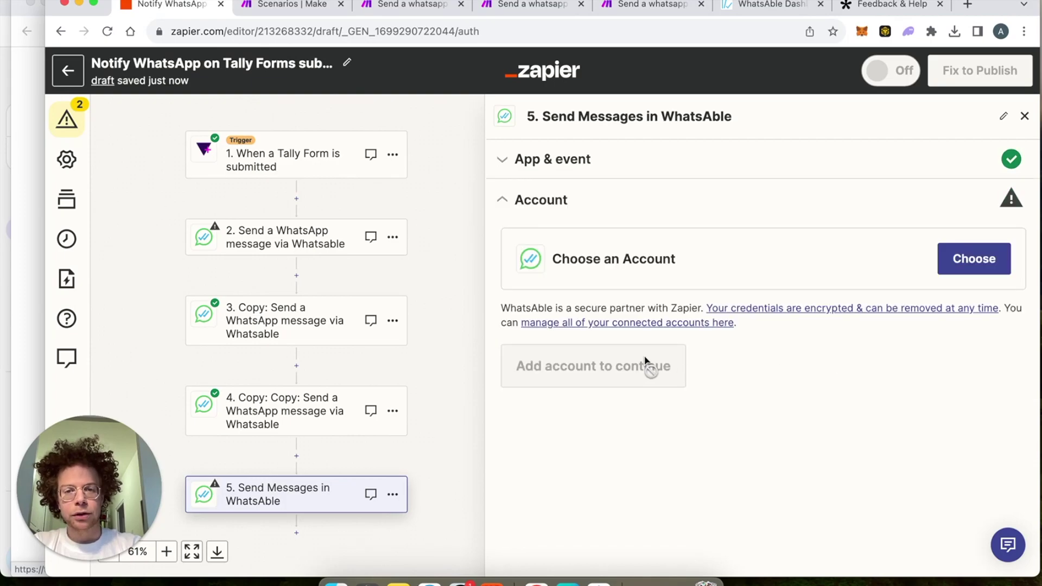
# Step: Start connecting a new WhatsAble account and open the WhatsAble dashboard to get an API key
pyautogui.click(968, 271)
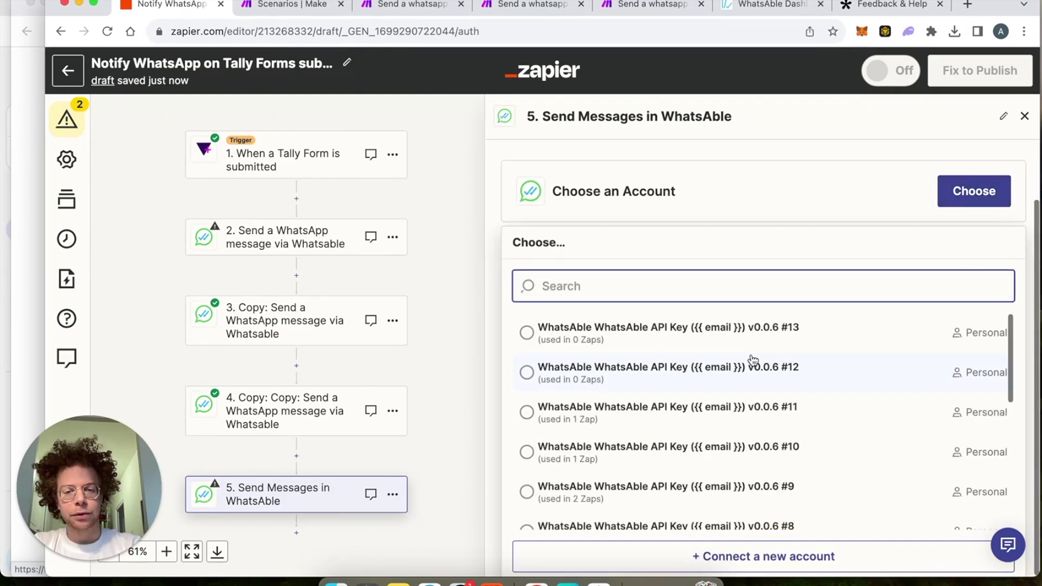
pyautogui.scroll(-1, 753, 361)
pyautogui.click(747, 562)
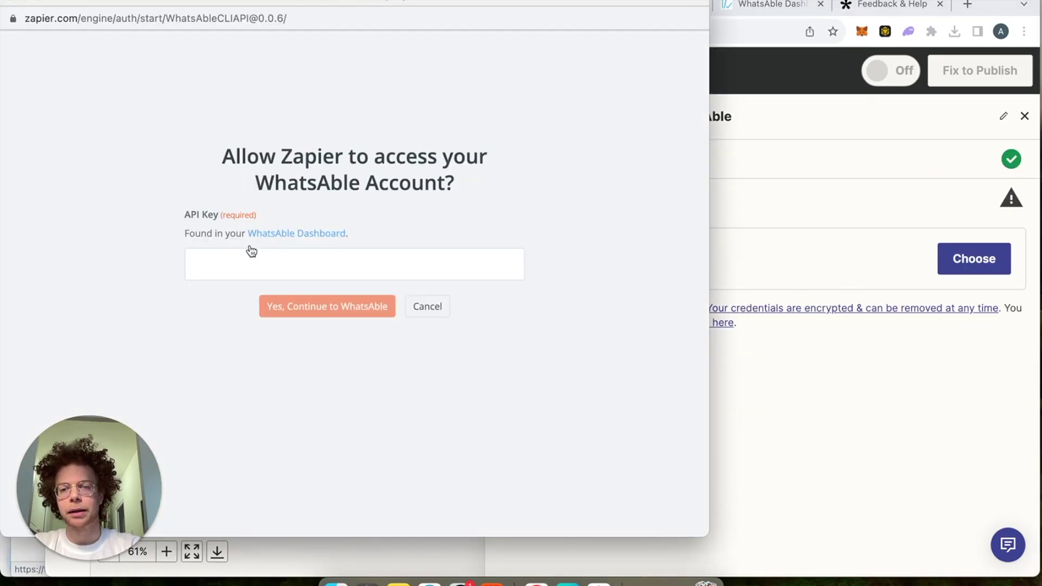
pyautogui.click(239, 260)
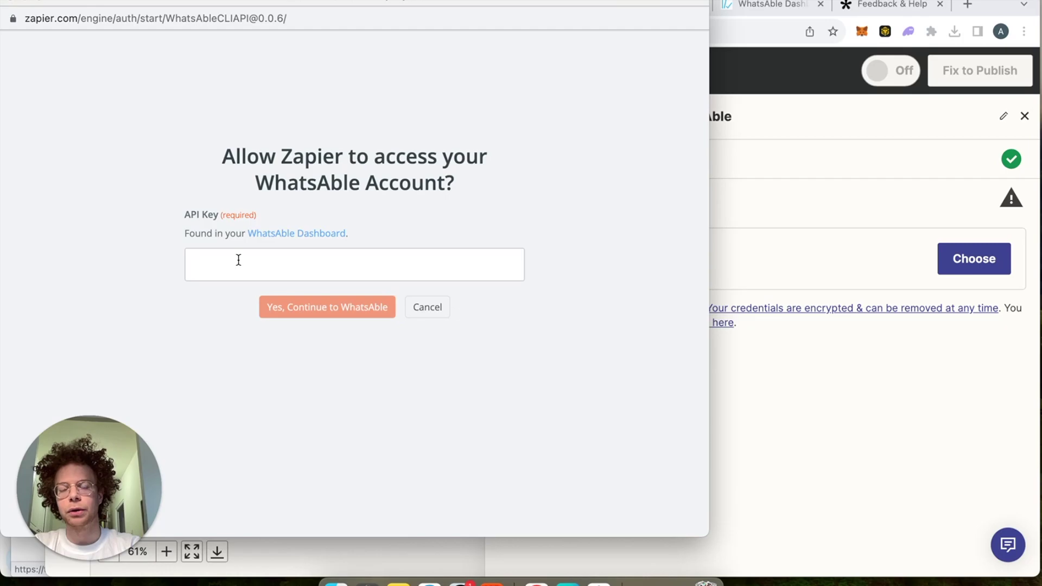
pyautogui.click(659, 199)
pyautogui.click(755, 5)
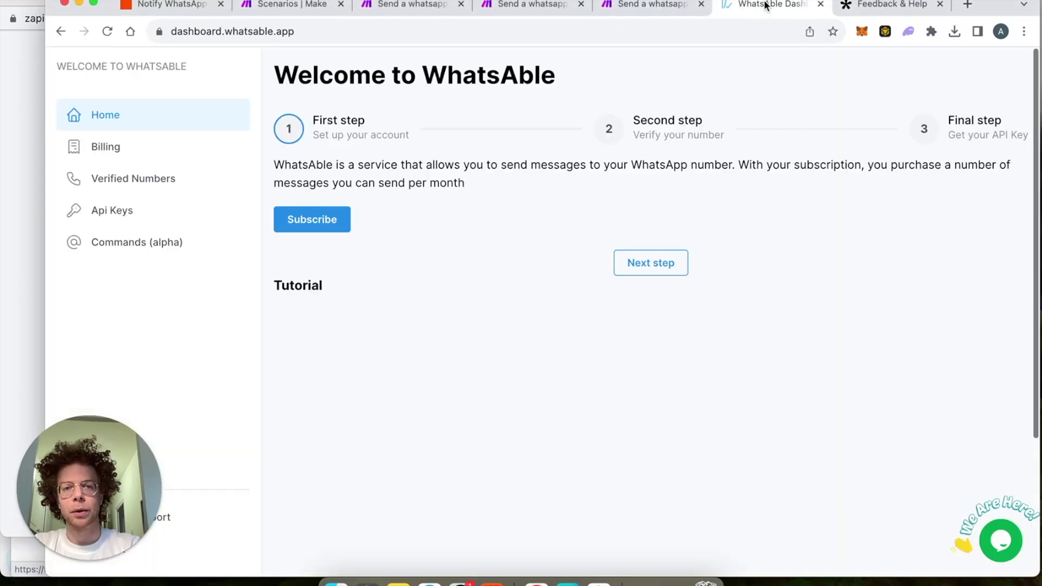
# Step: Copy the second API key from WhatsAble's API Keys page and return to the Zapier editor
pyautogui.click(126, 219)
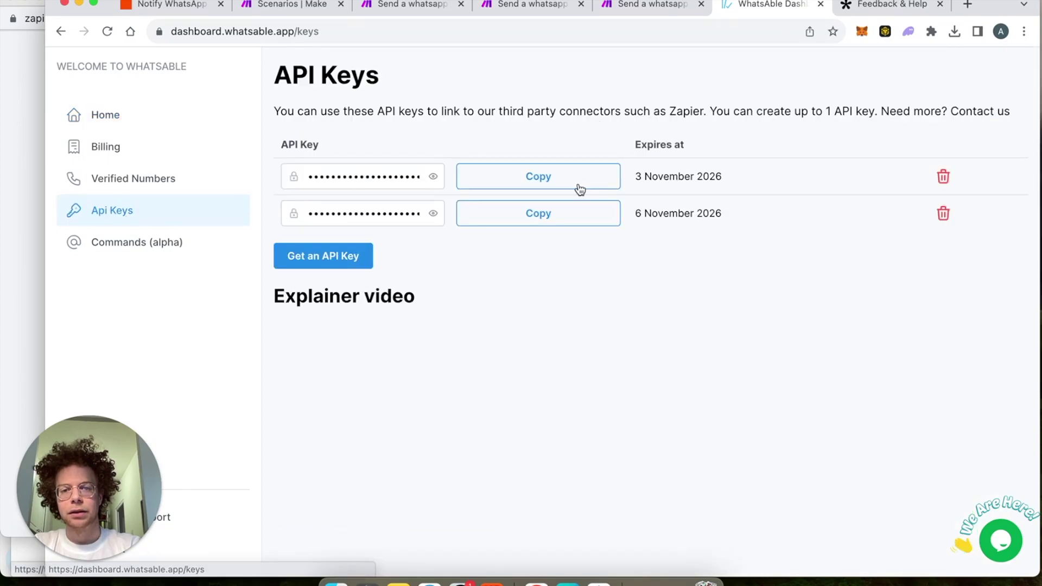
pyautogui.click(574, 218)
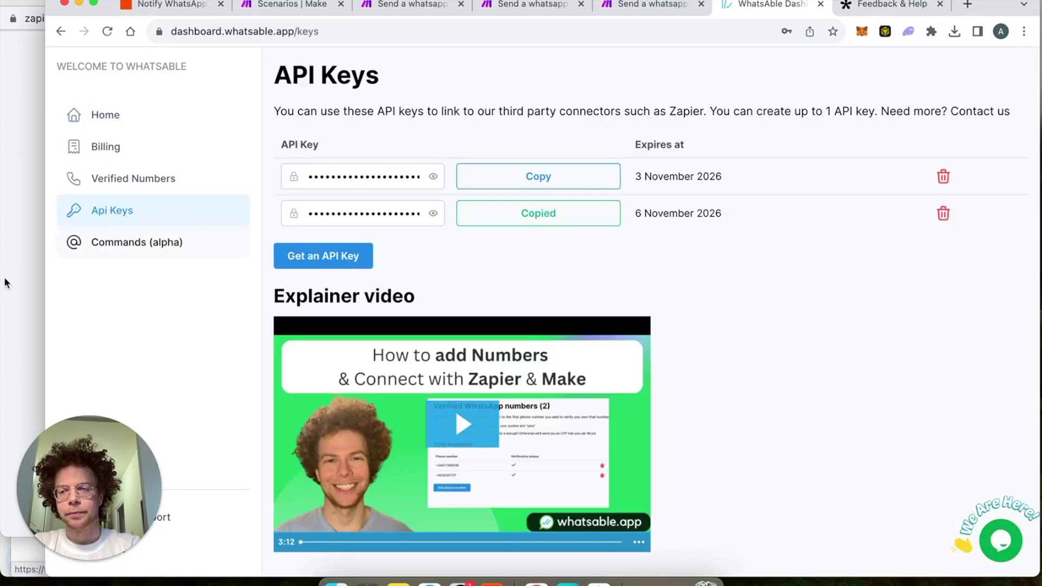
pyautogui.click(10, 294)
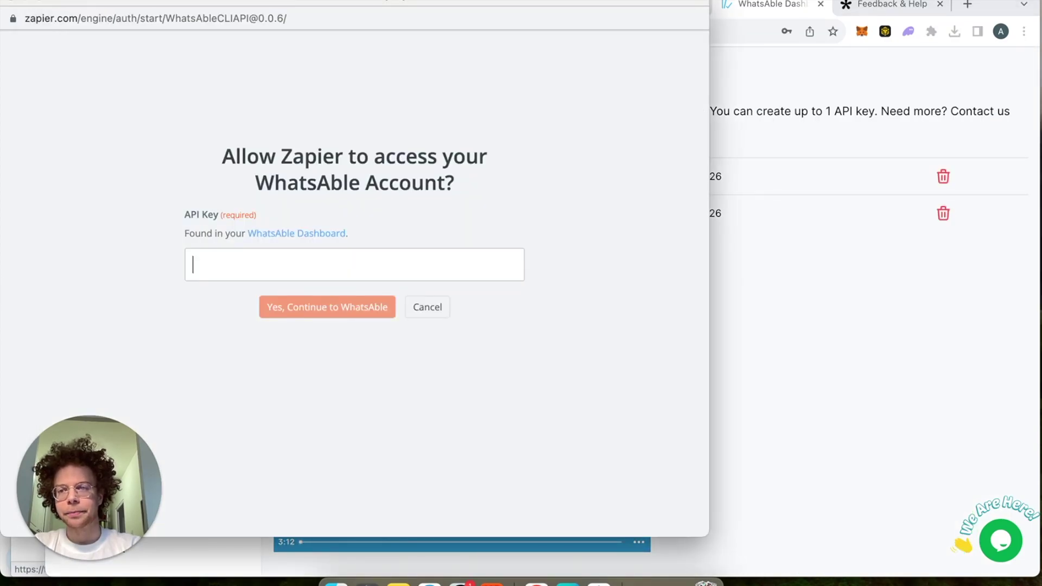
pyautogui.click(11, 1)
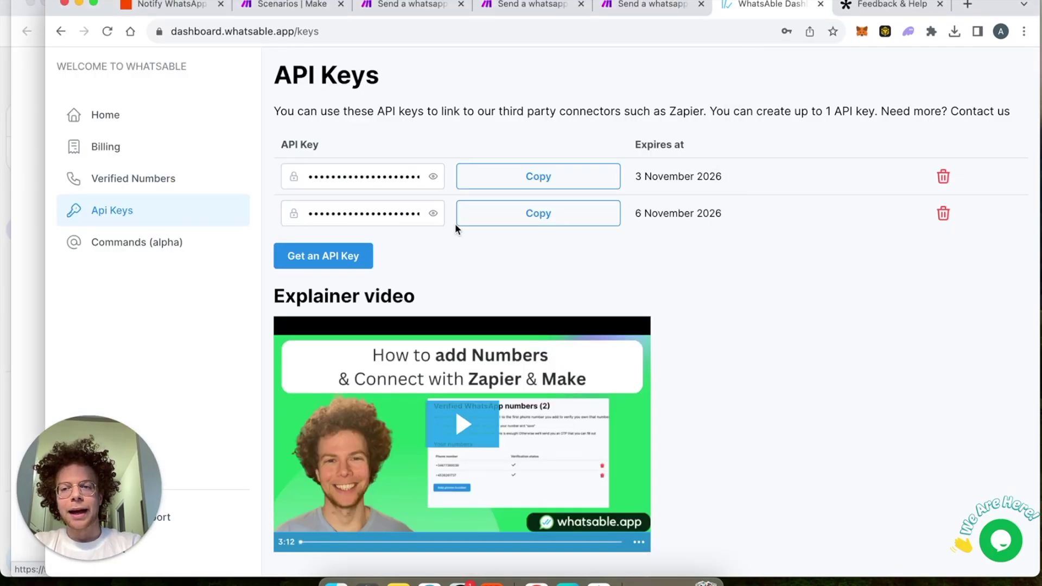
pyautogui.click(175, 8)
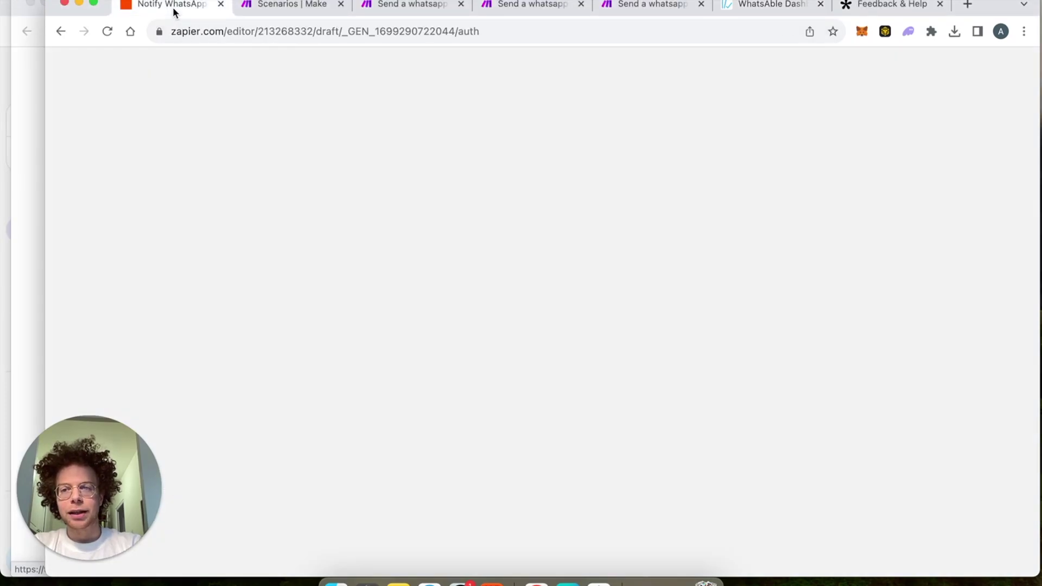
# Step: Connect the top WhatsAble API key account and choose the first verified phone number as recipient
pyautogui.click(980, 276)
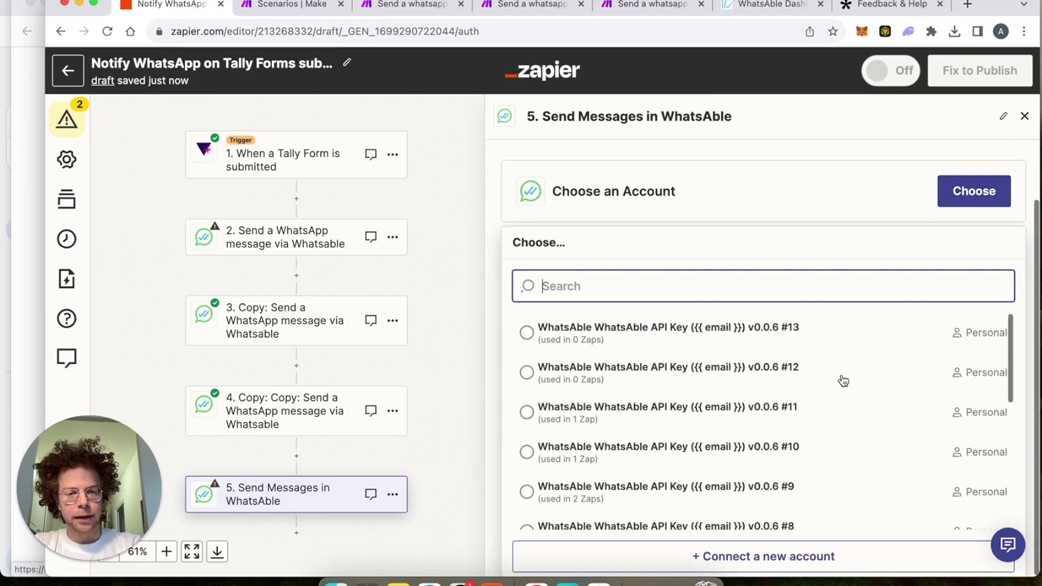
pyautogui.click(825, 333)
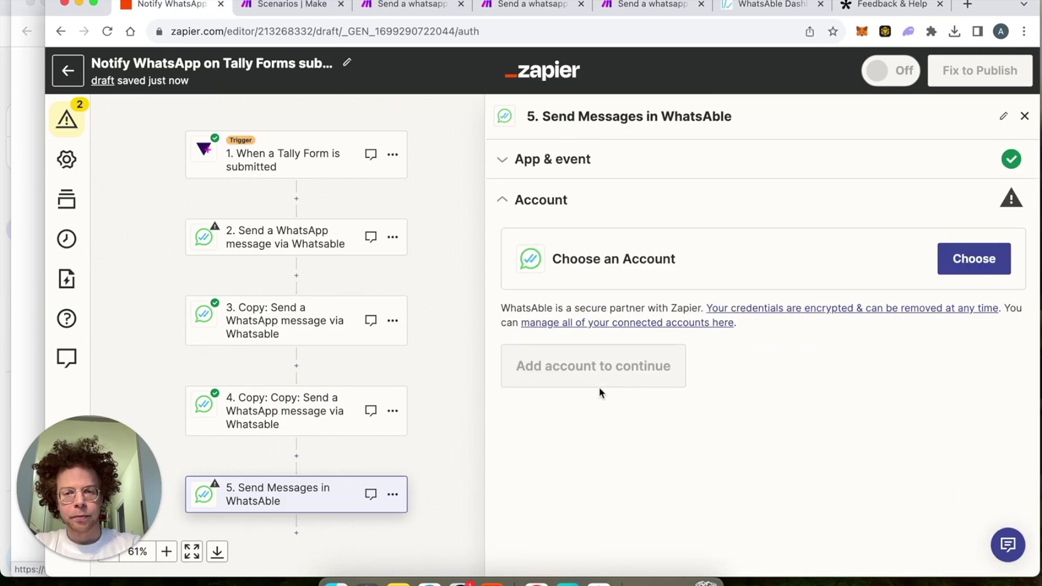
pyautogui.click(575, 371)
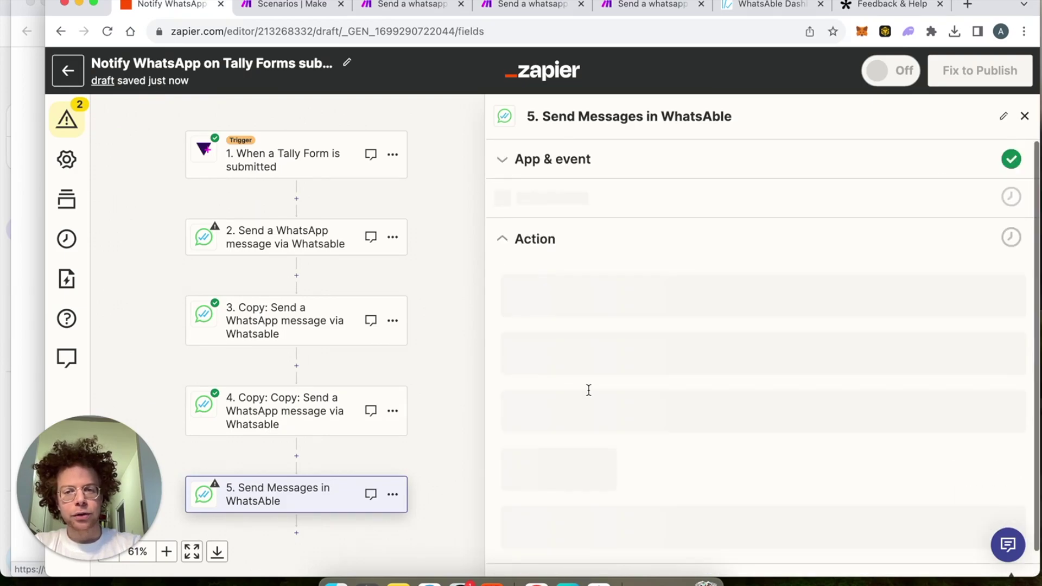
pyautogui.click(590, 308)
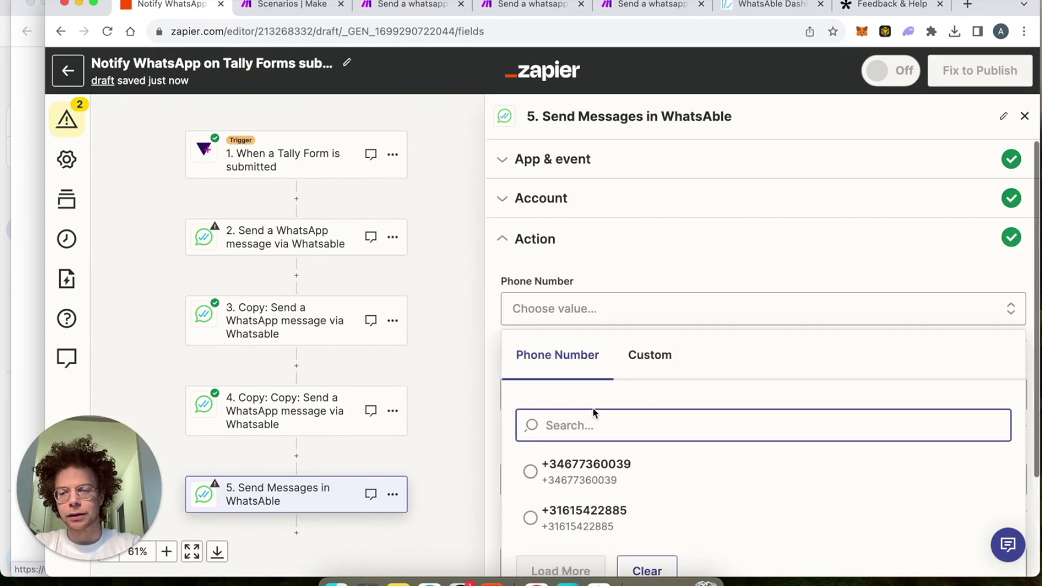
pyautogui.click(532, 472)
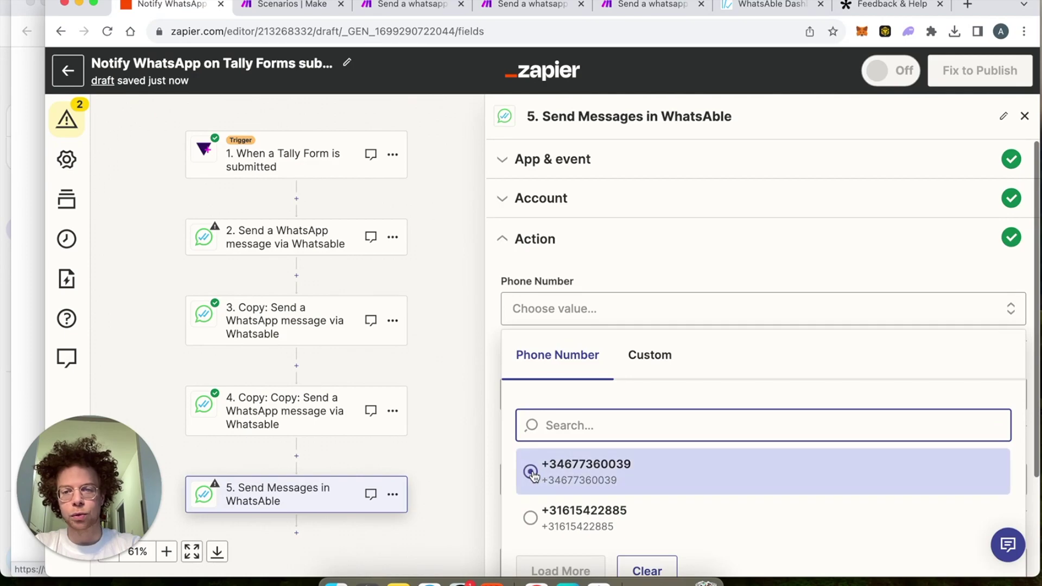
pyautogui.click(532, 472)
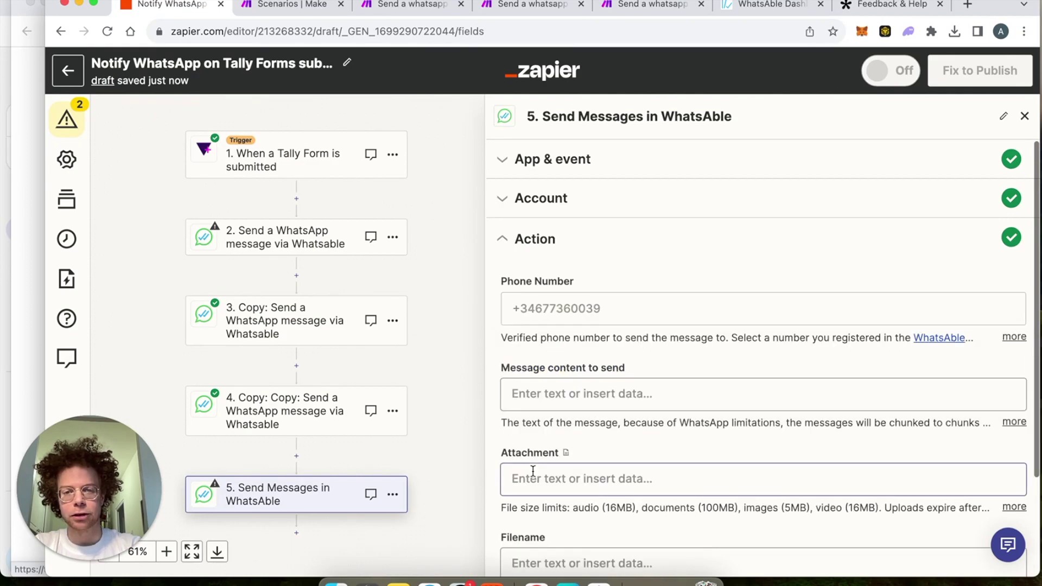
pyautogui.click(556, 395)
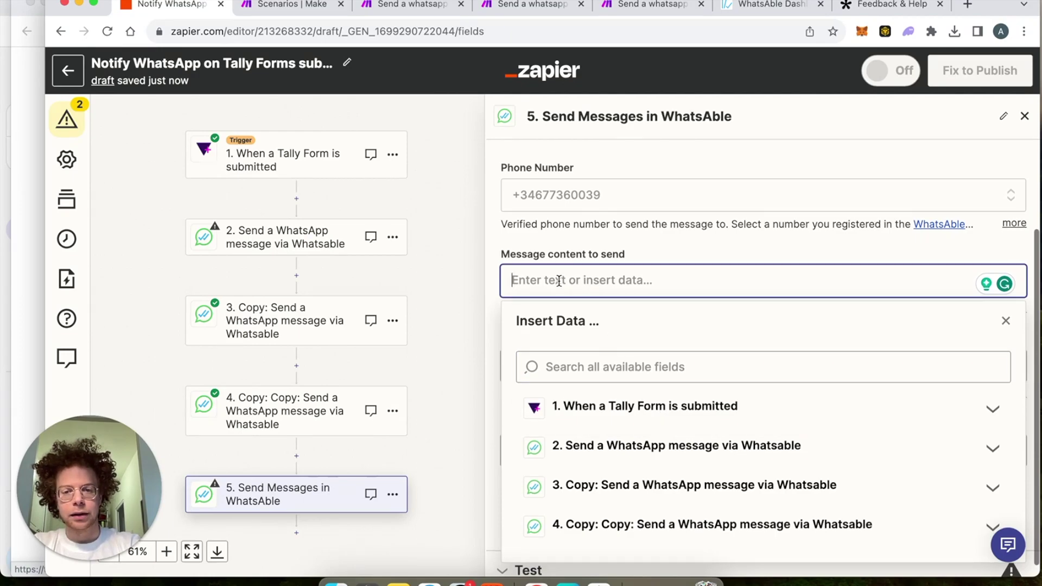
# Step: Type the message opening 'New form filled out for feedback:' and start a new line
pyautogui.write('New')
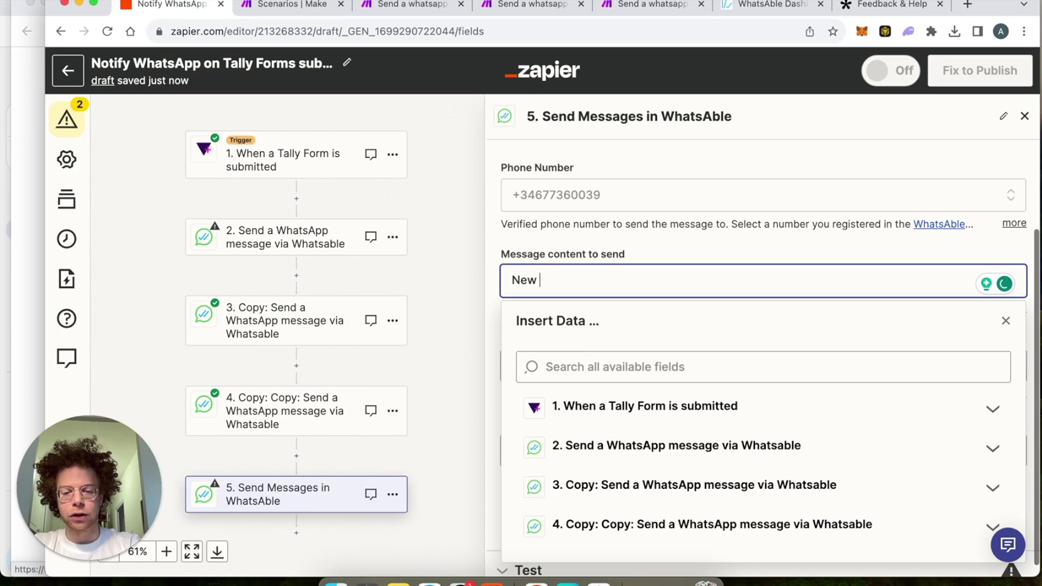
pyautogui.press('BackSpace')
pyautogui.press('BackSpace')
pyautogui.press('BackSpace')
pyautogui.press('BackSpace')
pyautogui.press('BackSpace')
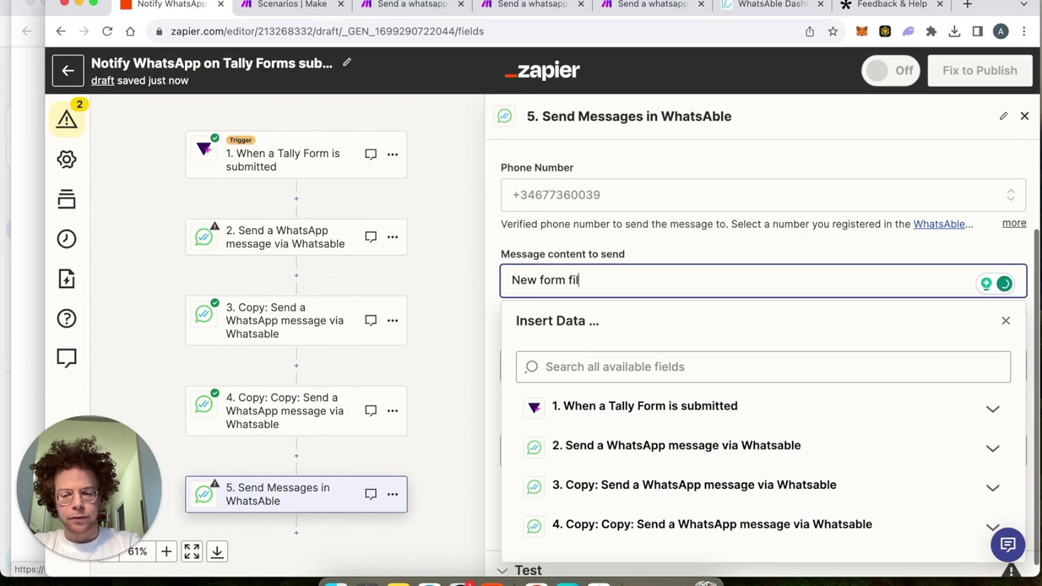
pyautogui.write('orm filled out! ')
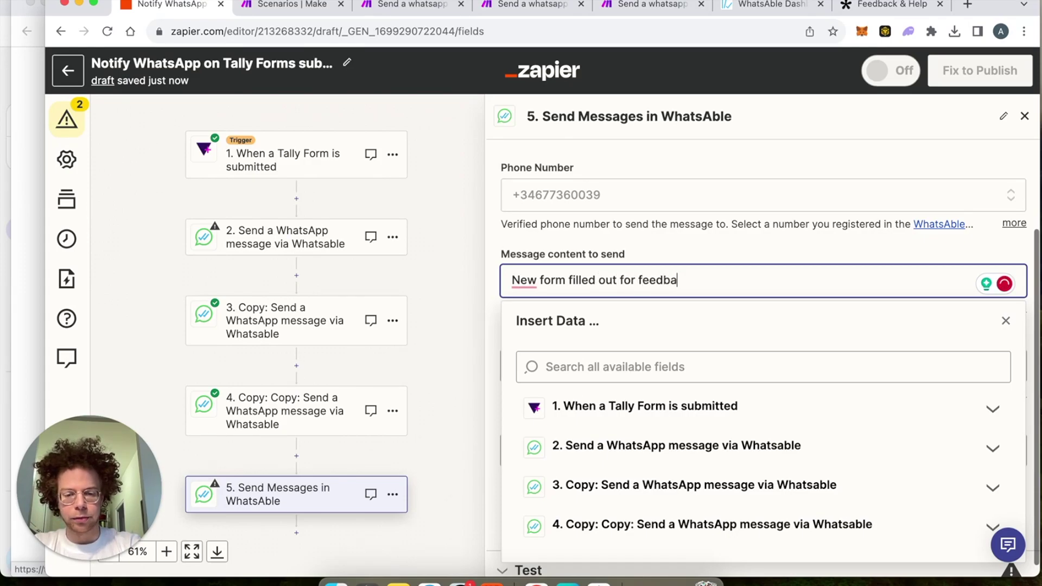
pyautogui.write(':')
pyautogui.press('Return')
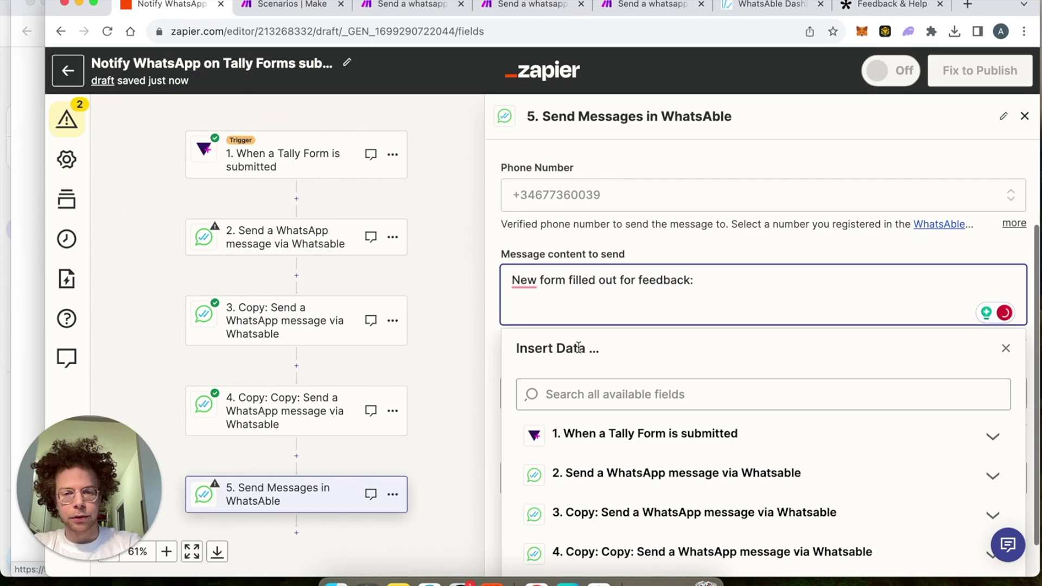
# Step: Insert the Tally 'What could we improve' and 'What is your email' answers on separate lines
pyautogui.click(661, 435)
pyautogui.scroll(-2, 661, 434)
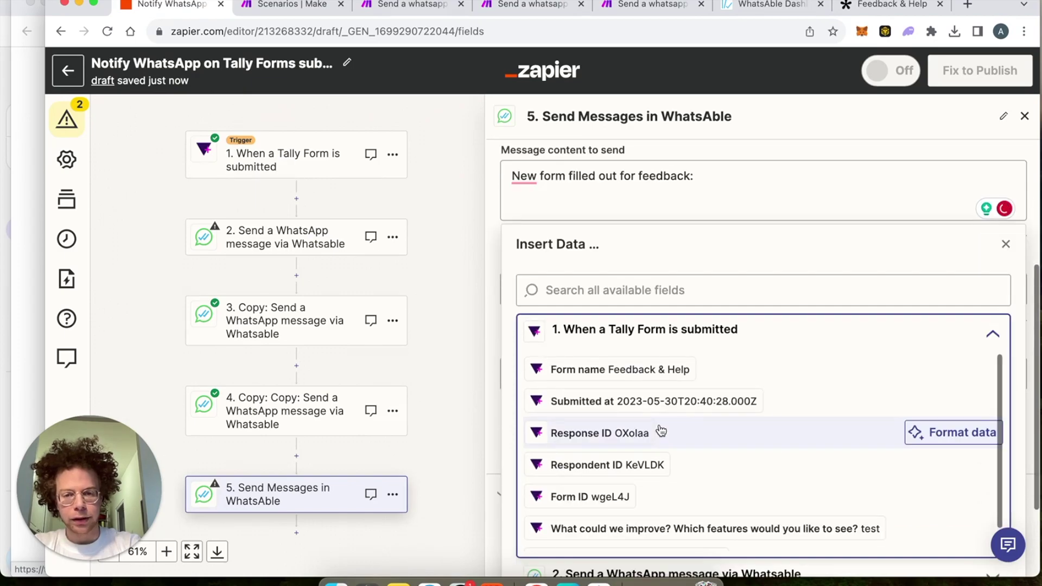
pyautogui.click(664, 532)
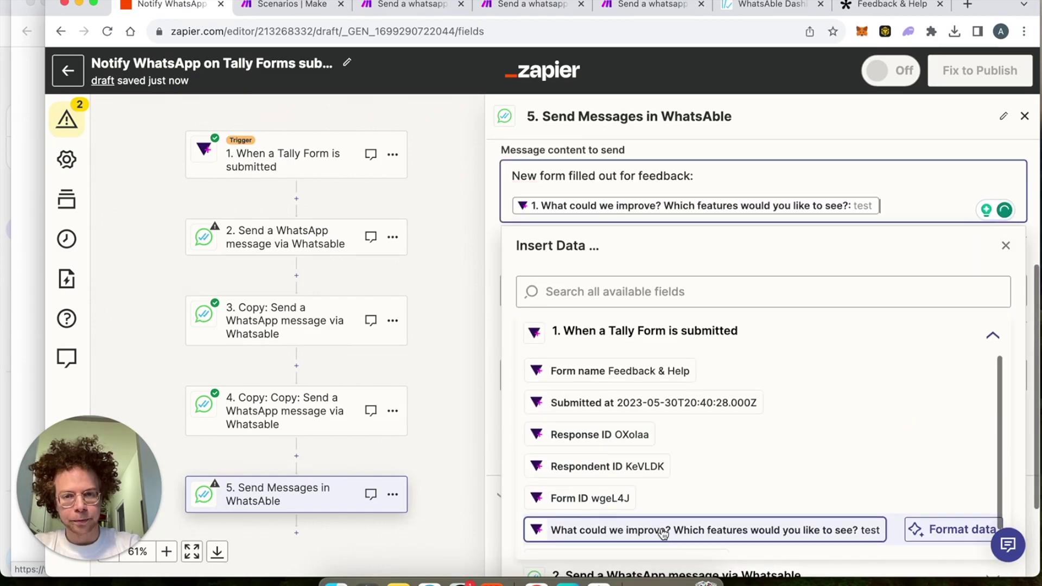
pyautogui.press('Return')
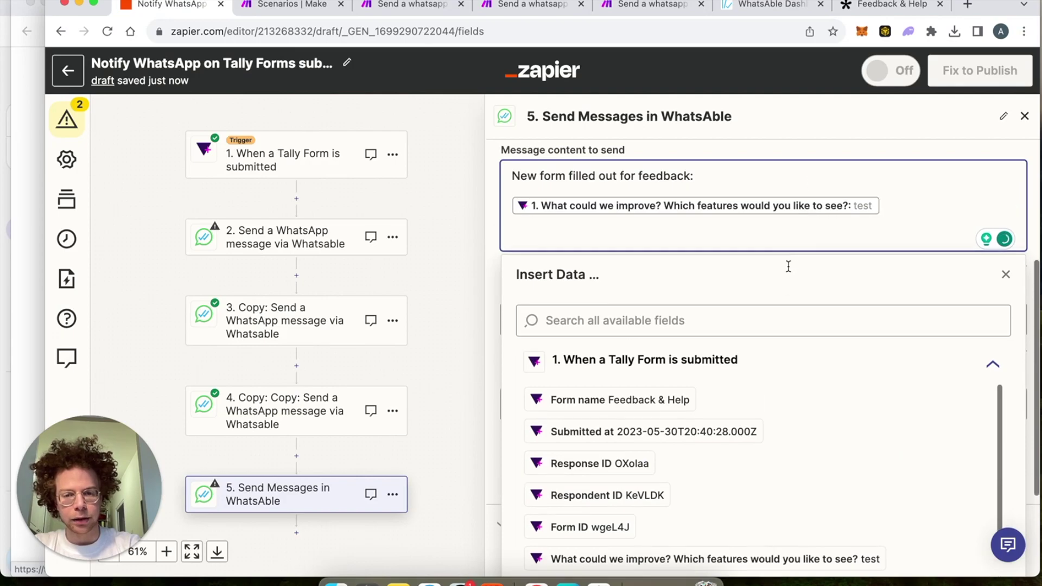
pyautogui.scroll(-1, 651, 458)
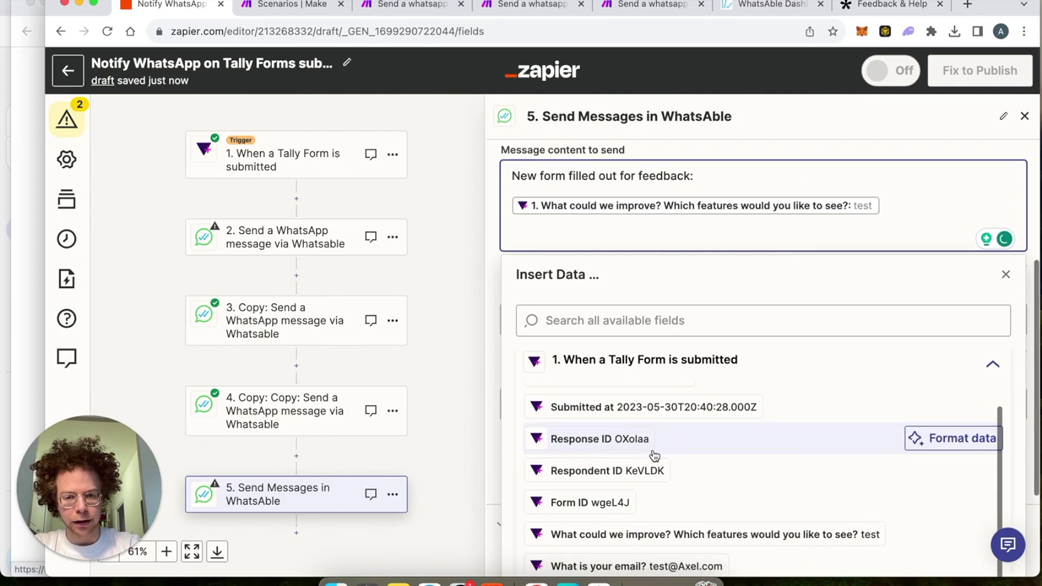
pyautogui.click(652, 566)
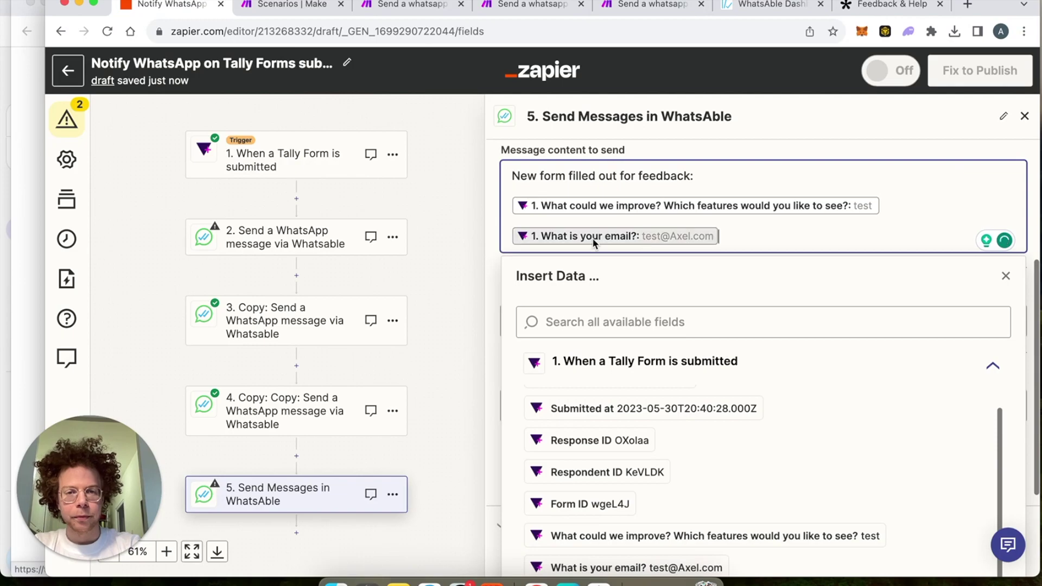
pyautogui.click(494, 265)
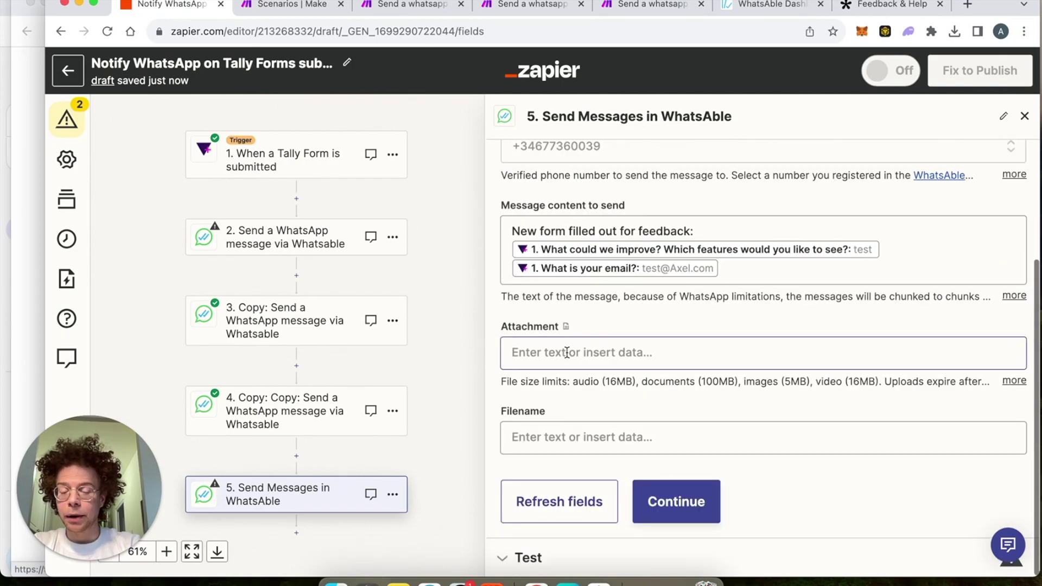
# Step: Leave the Attachment field empty and continue to step 5's test
pyautogui.click(567, 353)
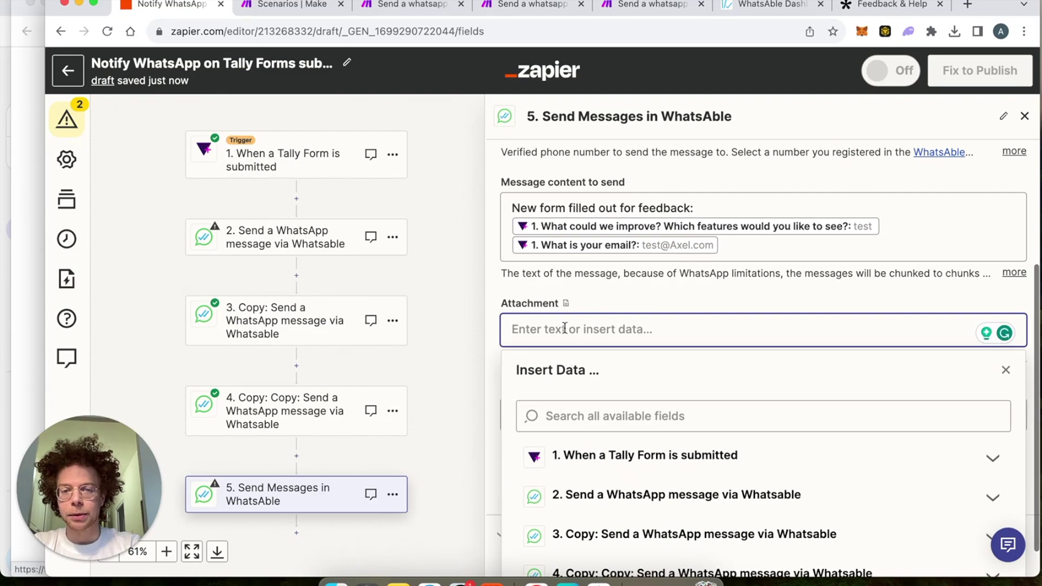
pyautogui.click(645, 289)
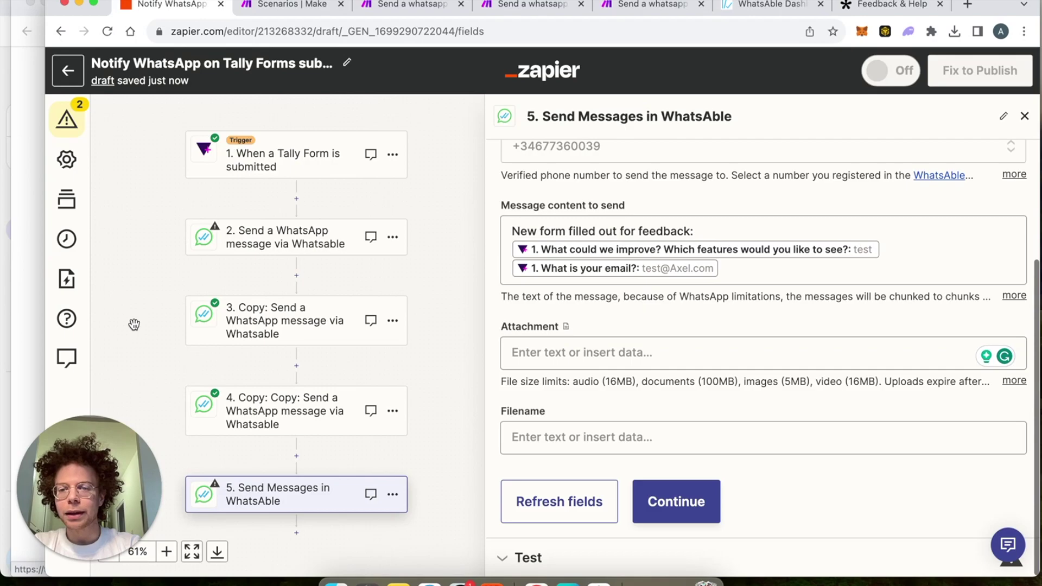
pyautogui.click(711, 504)
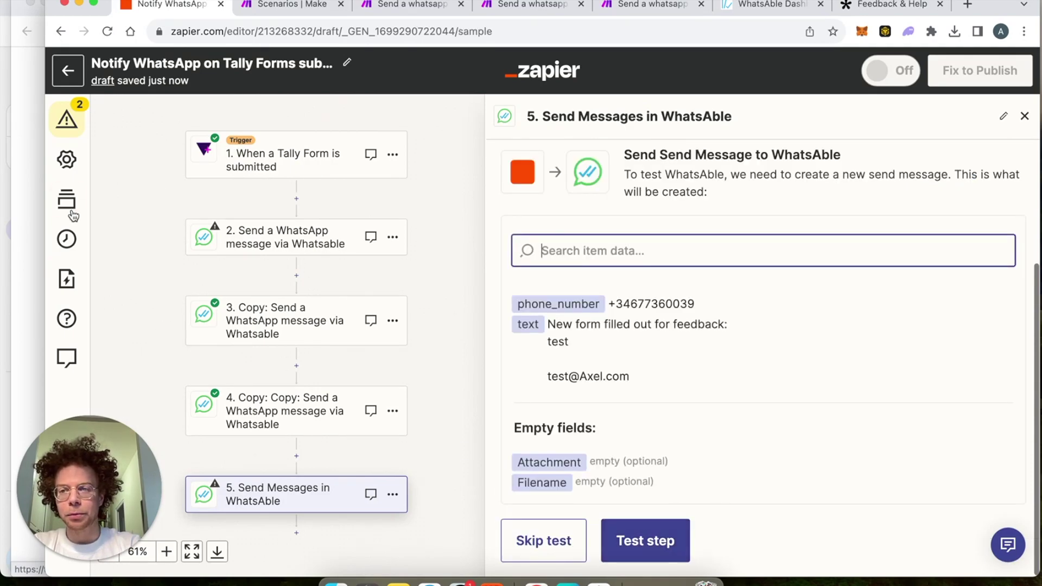
pyautogui.click(32, 187)
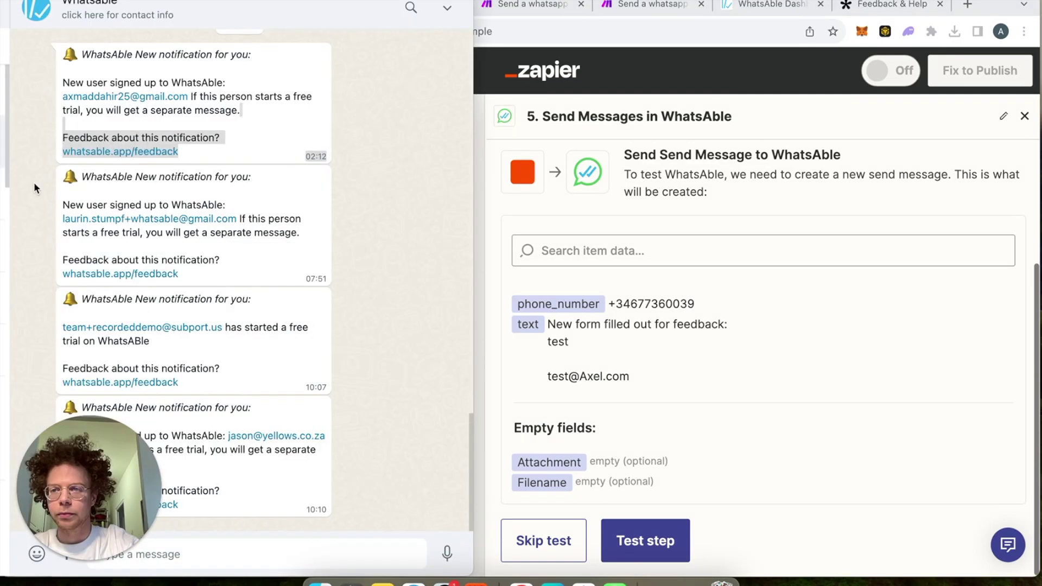
pyautogui.moveTo(88, 485); pyautogui.dragTo(942, 426)
pyautogui.scroll(3, 217, 266)
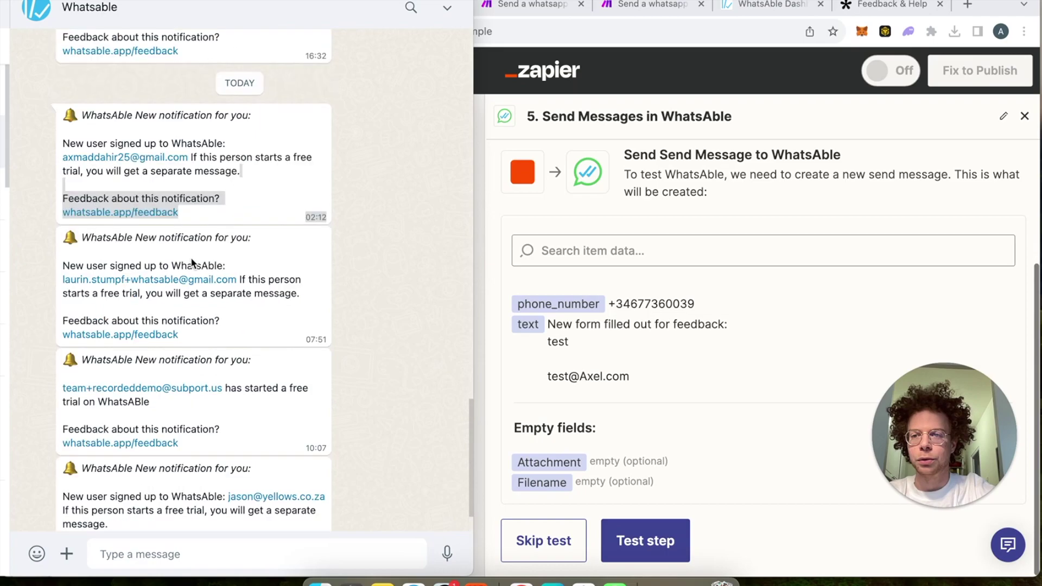
pyautogui.scroll(3, 343, 197)
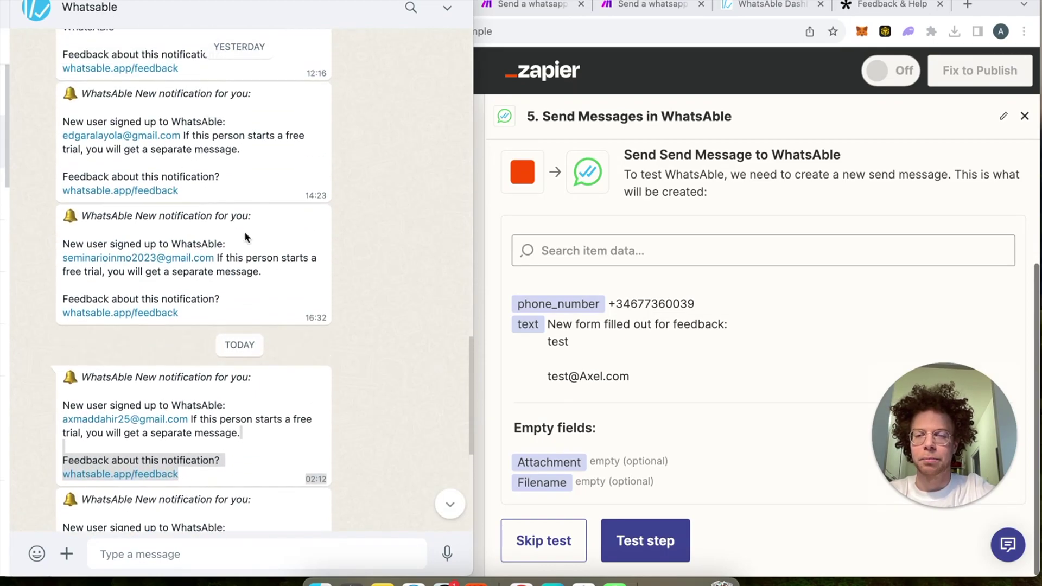
pyautogui.hscroll(-2, 378, 250)
pyautogui.scroll(4, 376, 249)
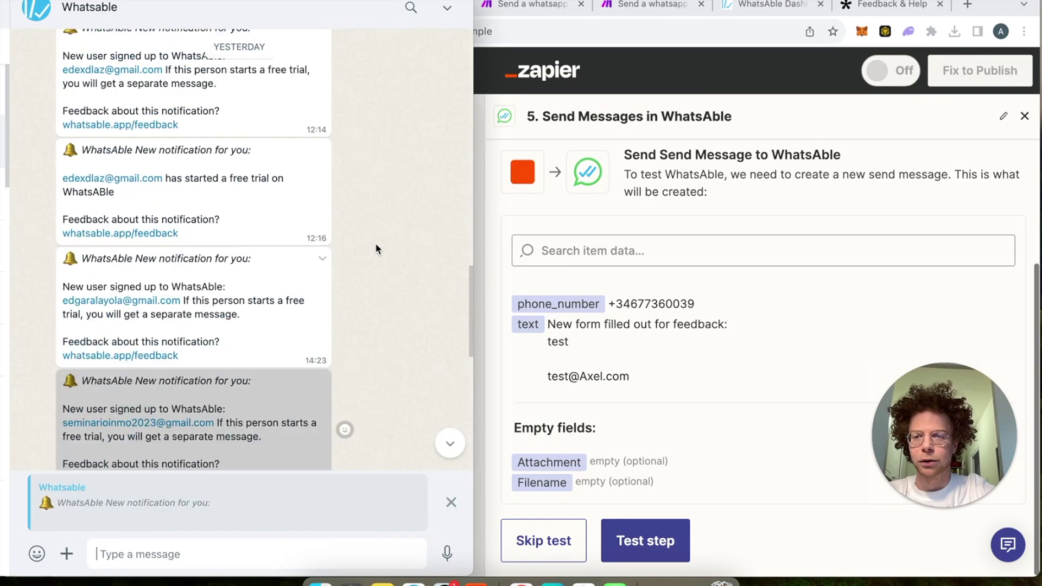
pyautogui.scroll(8, 375, 244)
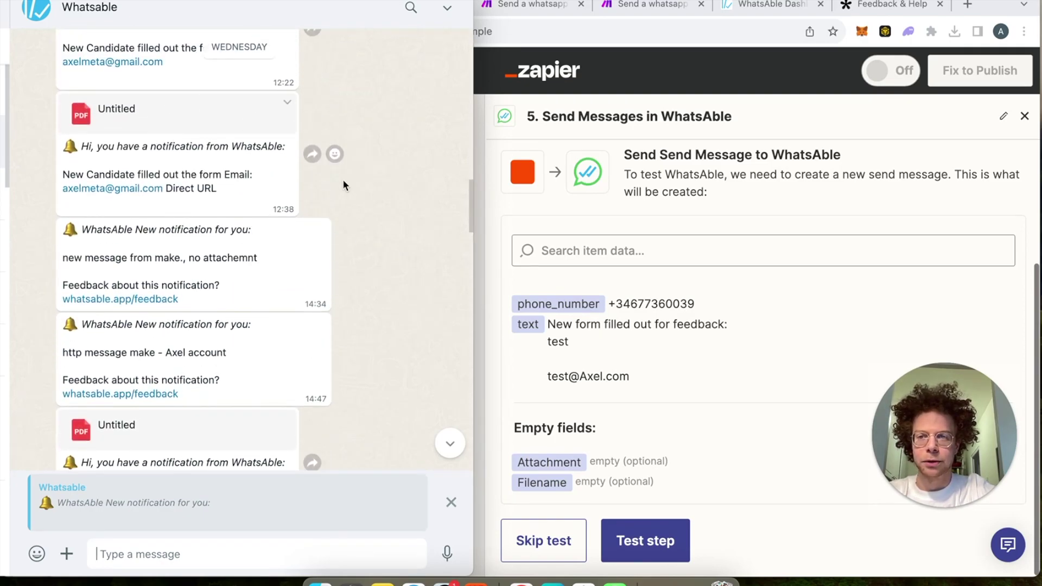
pyautogui.scroll(5, 346, 182)
pyautogui.scroll(15, 348, 185)
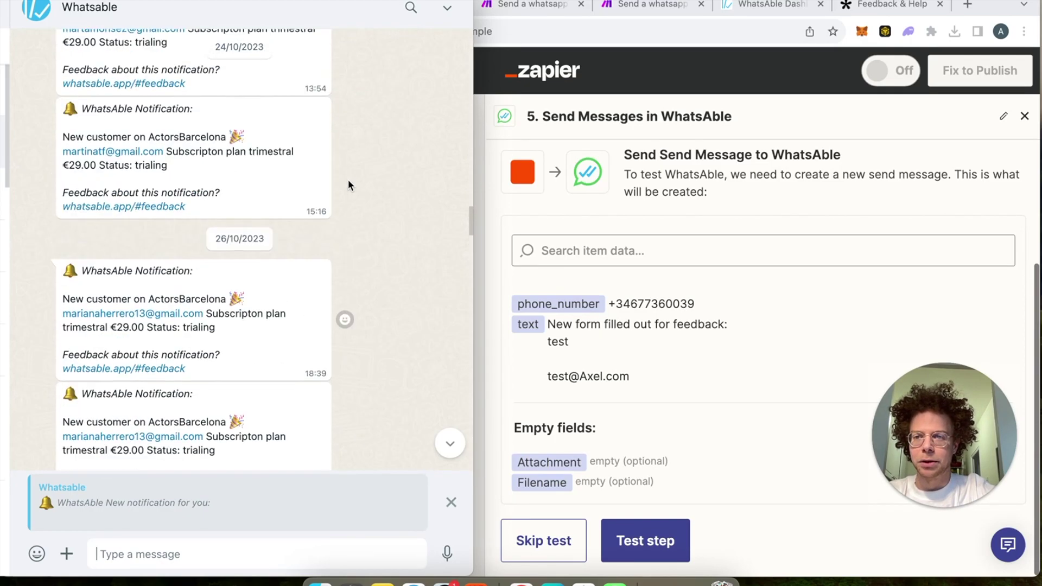
pyautogui.scroll(2, 347, 182)
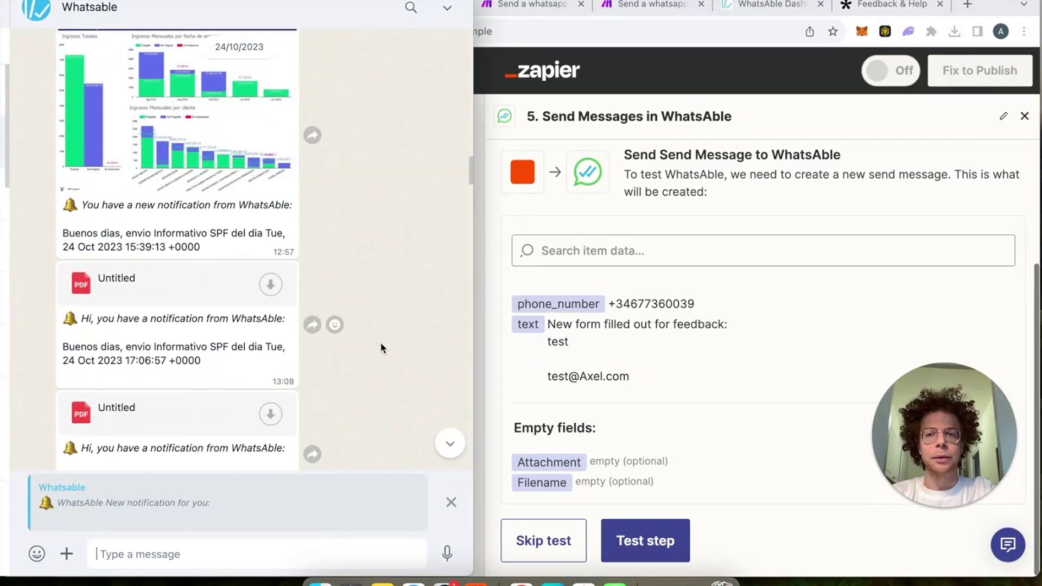
pyautogui.click(486, 348)
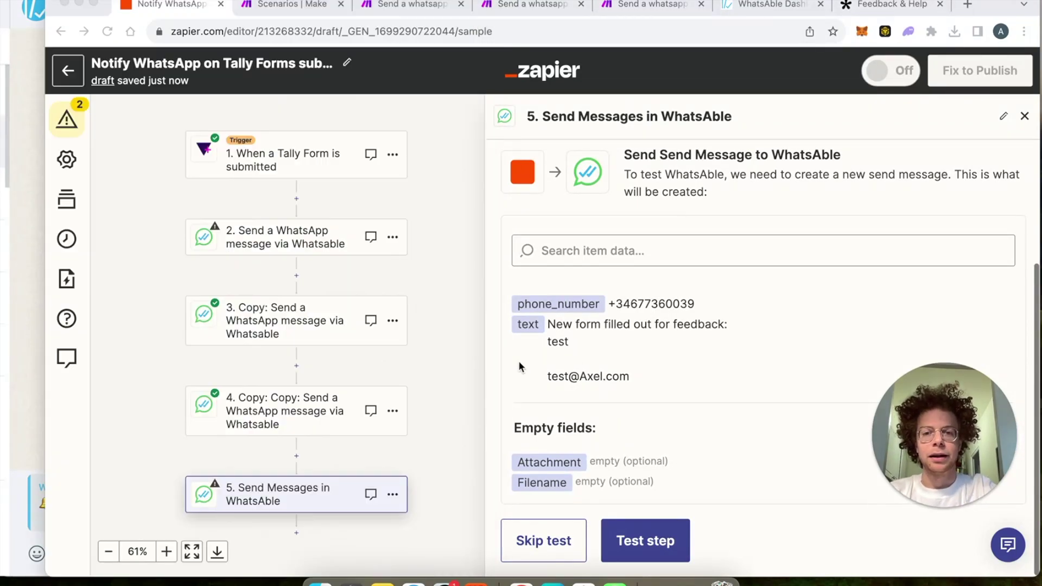
# Step: Duplicate step 5 as step 6 and set its recipient to the second verified phone number
pyautogui.click(394, 499)
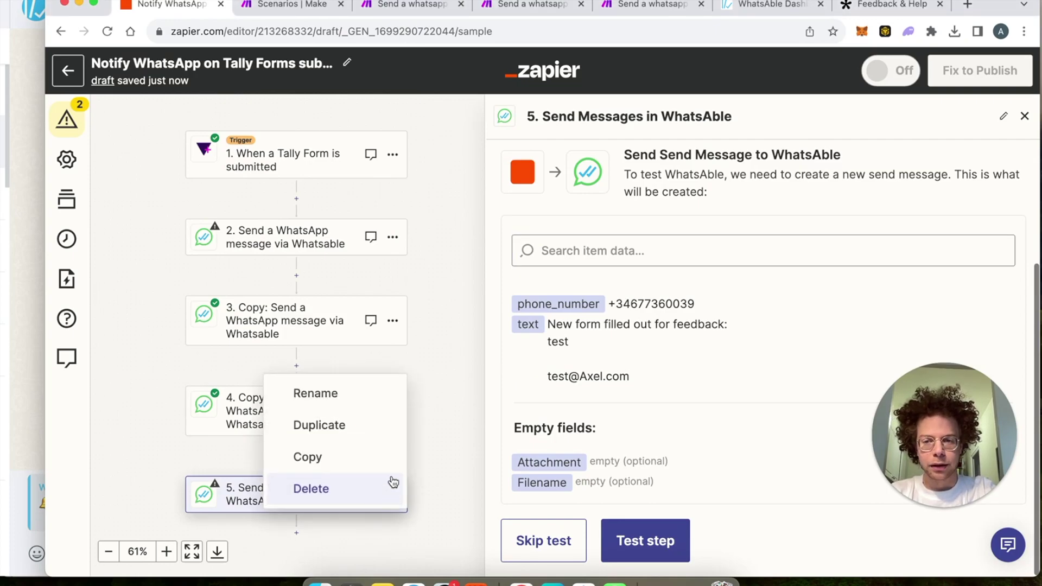
pyautogui.click(382, 433)
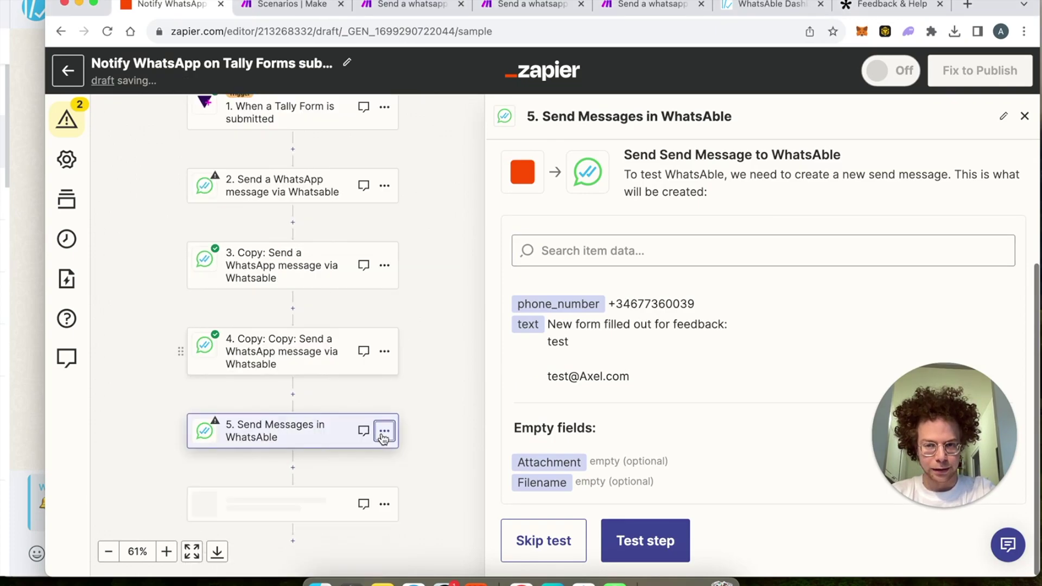
pyautogui.click(299, 408)
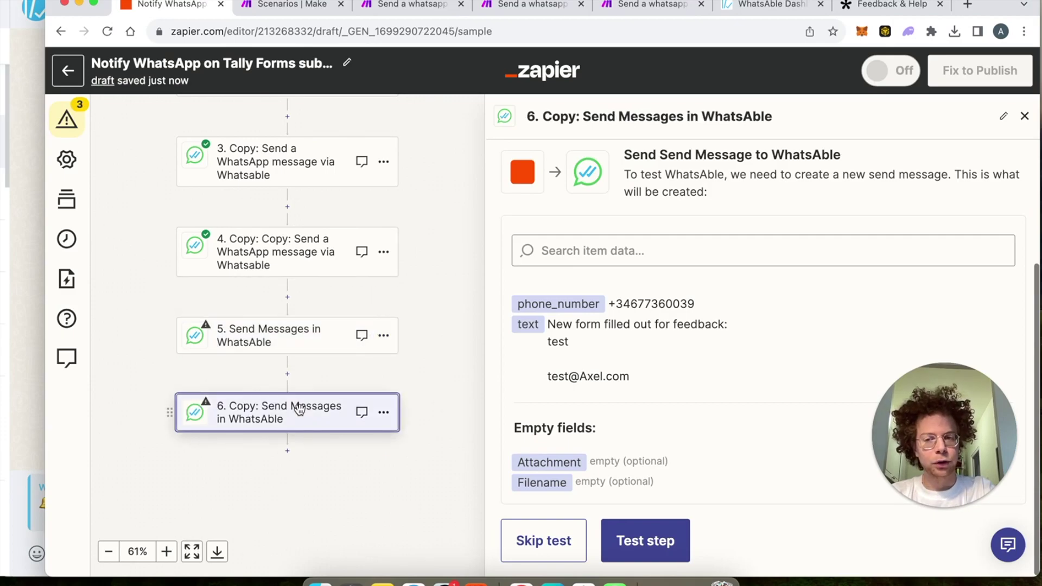
pyautogui.scroll(4, 576, 370)
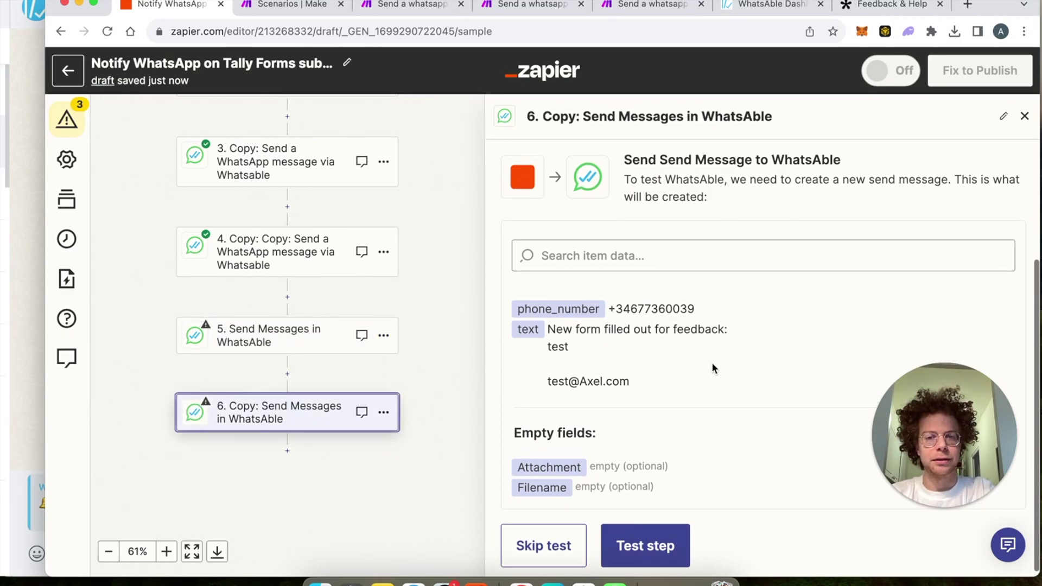
pyautogui.click(614, 254)
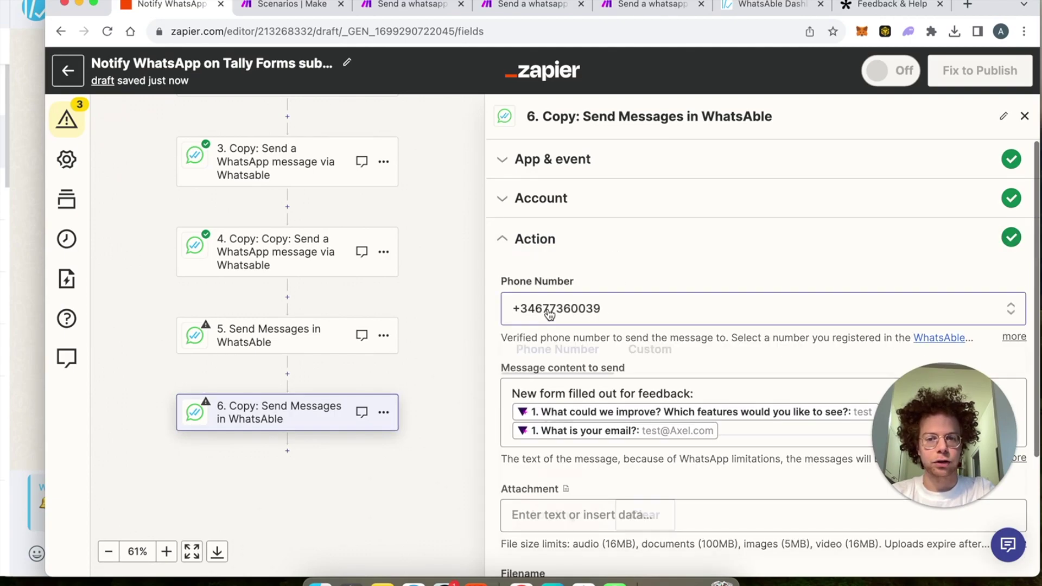
pyautogui.click(546, 310)
pyautogui.click(574, 513)
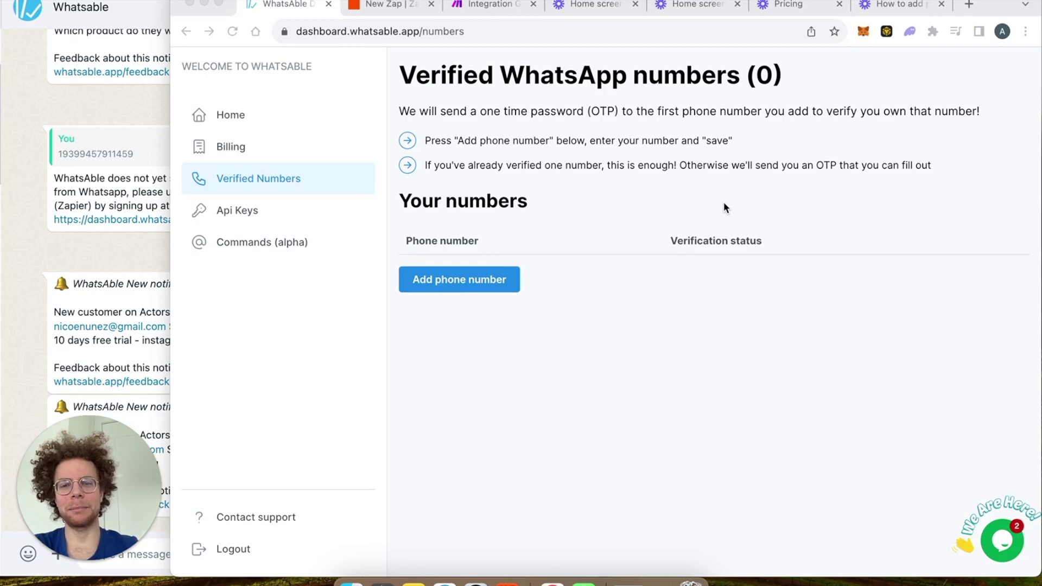
# Step: Add a new phone number with Spain as its country, enter the number and save it
pyautogui.click(437, 282)
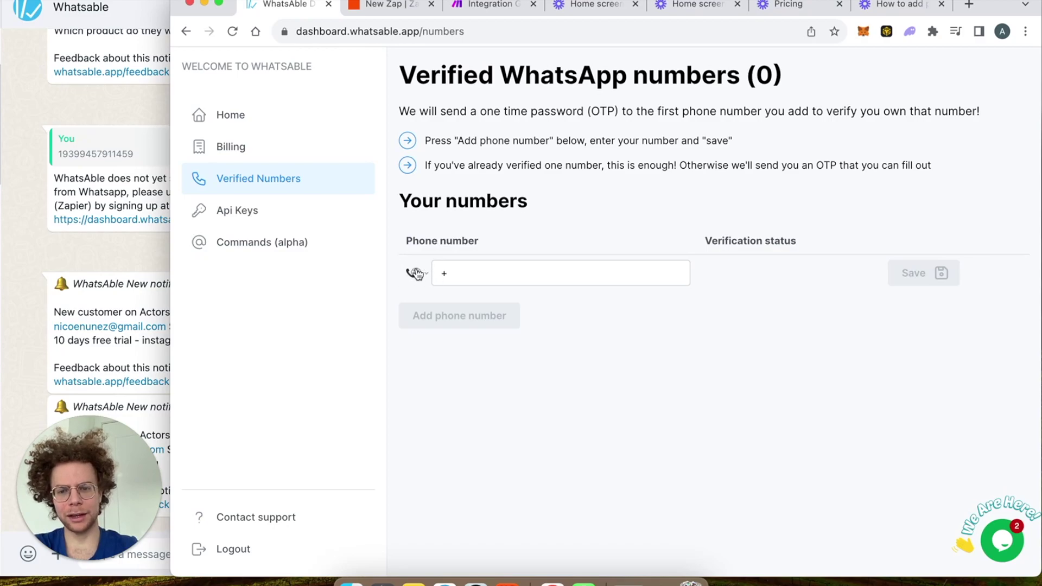
pyautogui.click(416, 274)
pyautogui.press('s')
pyautogui.click(417, 274)
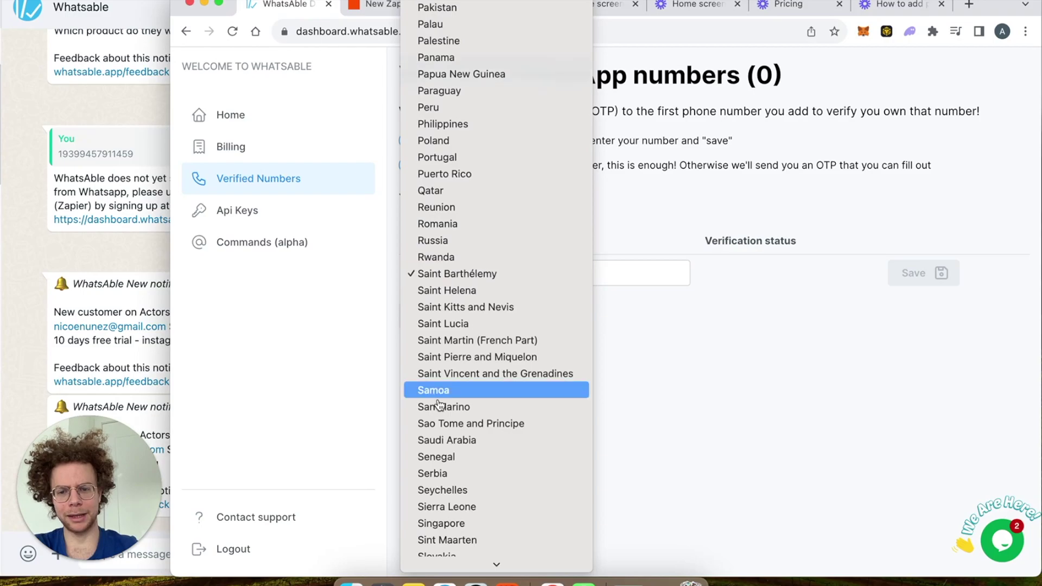
pyautogui.scroll(-5, 434, 423)
pyautogui.click(446, 492)
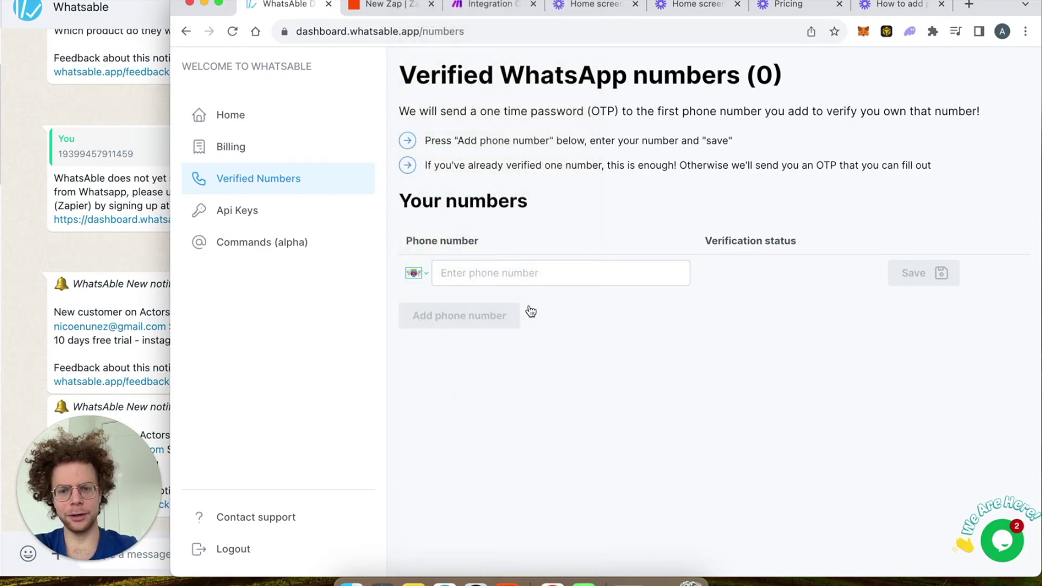
pyautogui.click(511, 282)
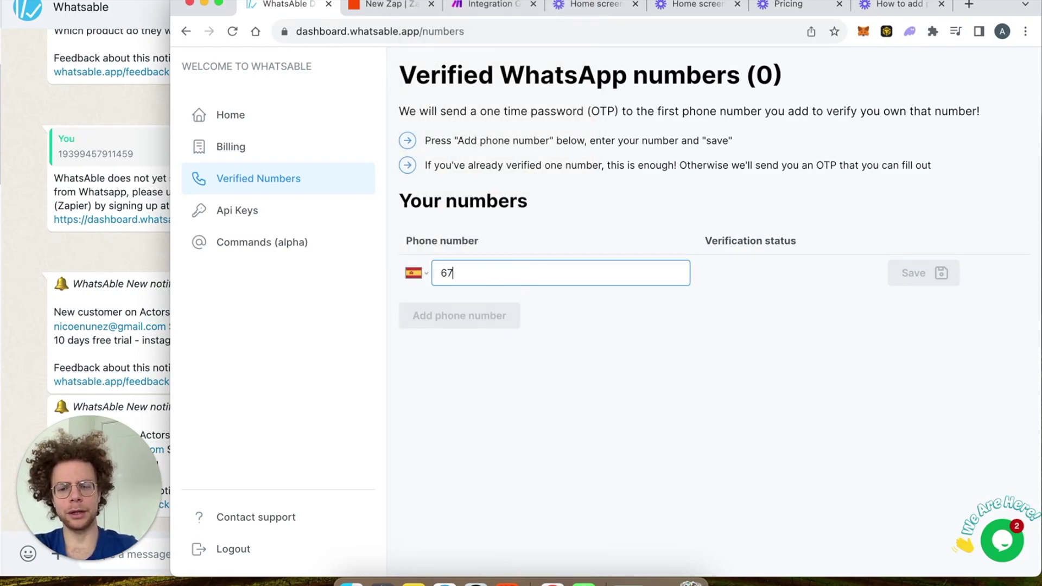
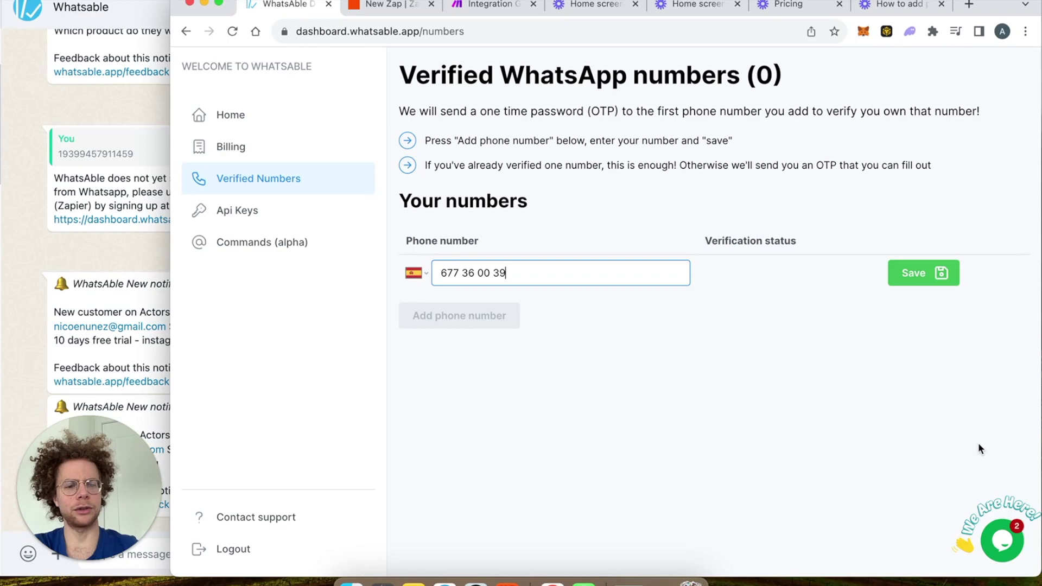
pyautogui.click(999, 538)
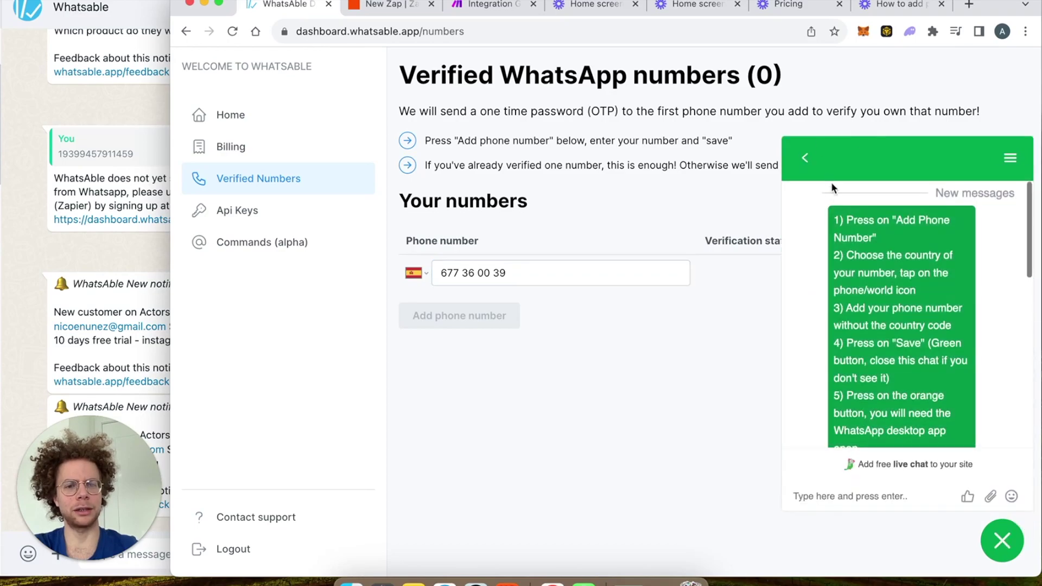
pyautogui.click(1003, 540)
pyautogui.click(900, 277)
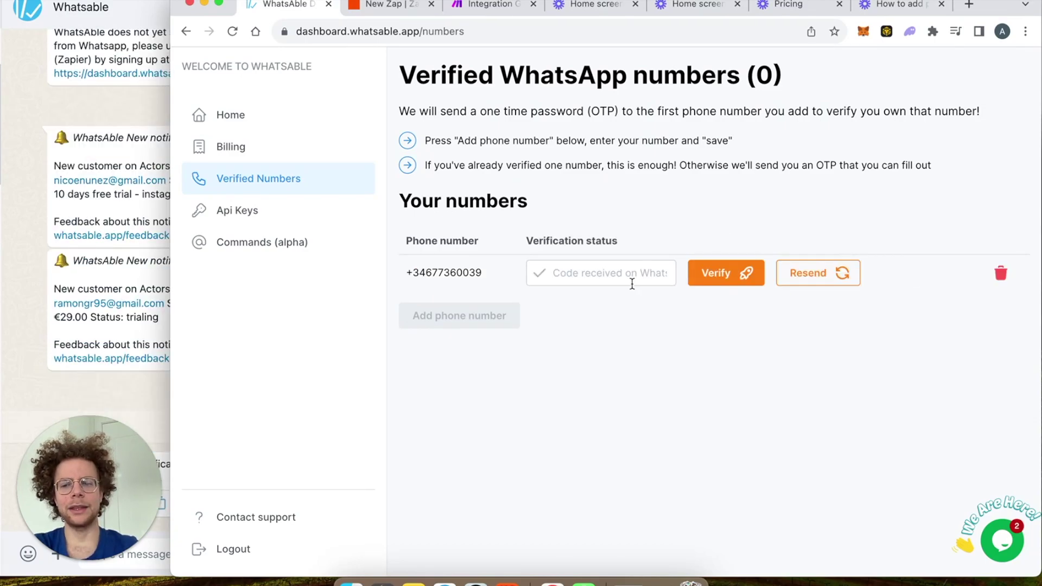
# Step: Copy the verification code from WhatsApp, paste it into the code field and verify the Spanish number
pyautogui.click(105, 444)
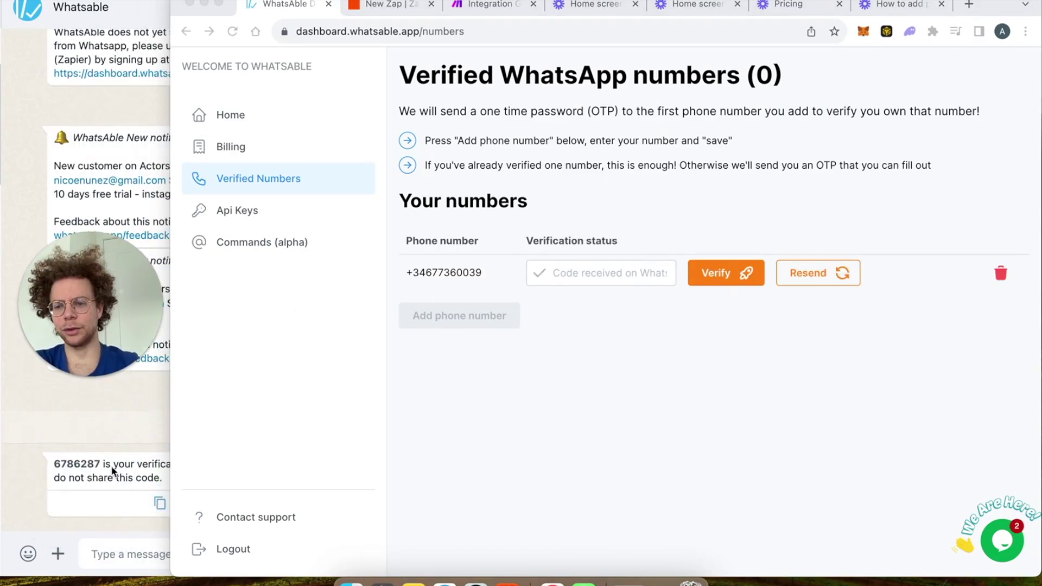
pyautogui.click(109, 464)
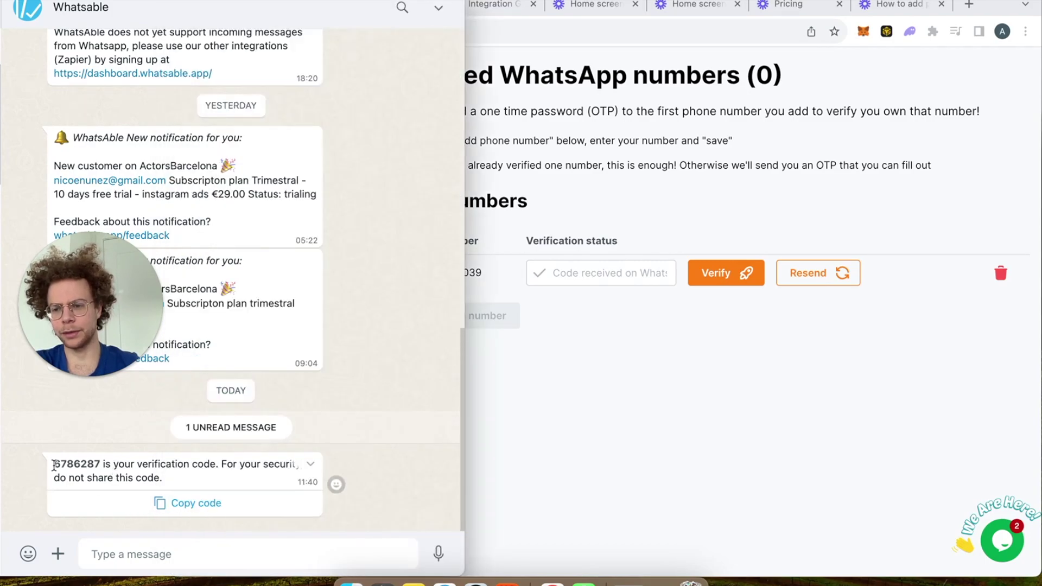
pyautogui.moveTo(52, 464); pyautogui.dragTo(99, 465)
pyautogui.press('super+c')
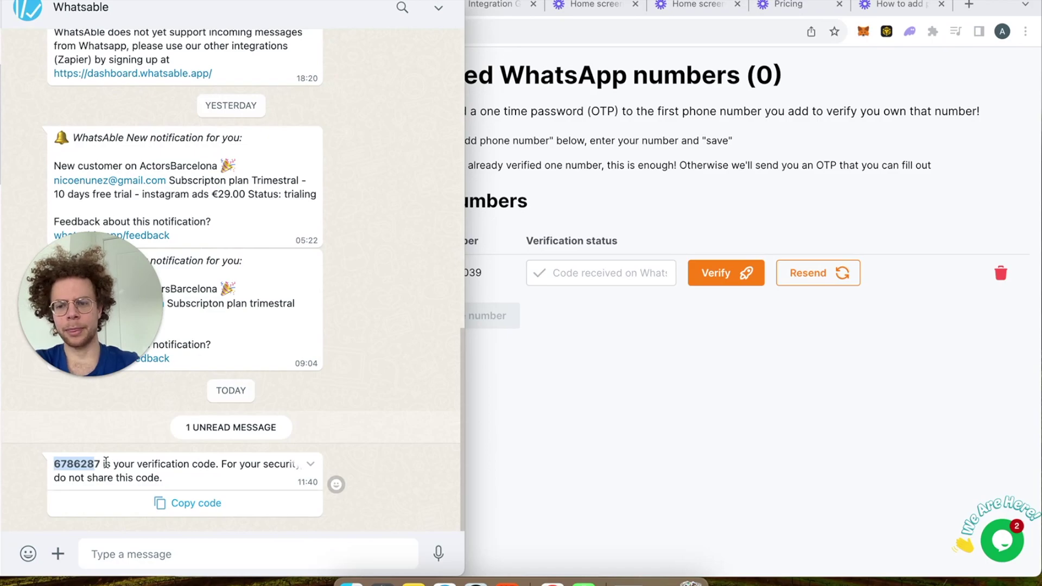
pyautogui.click(545, 366)
pyautogui.click(586, 276)
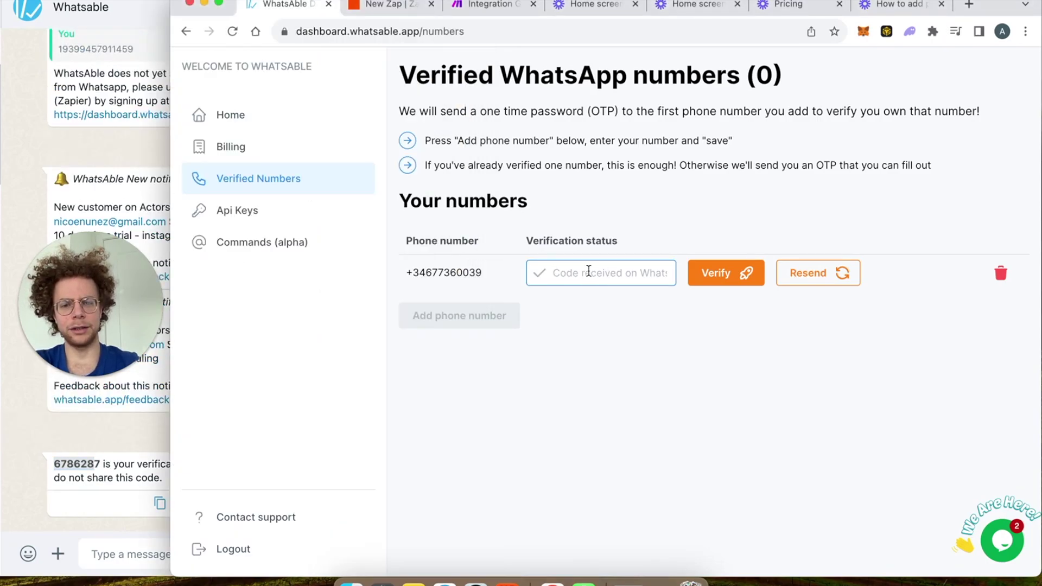
pyautogui.press('super+v')
pyautogui.click(716, 273)
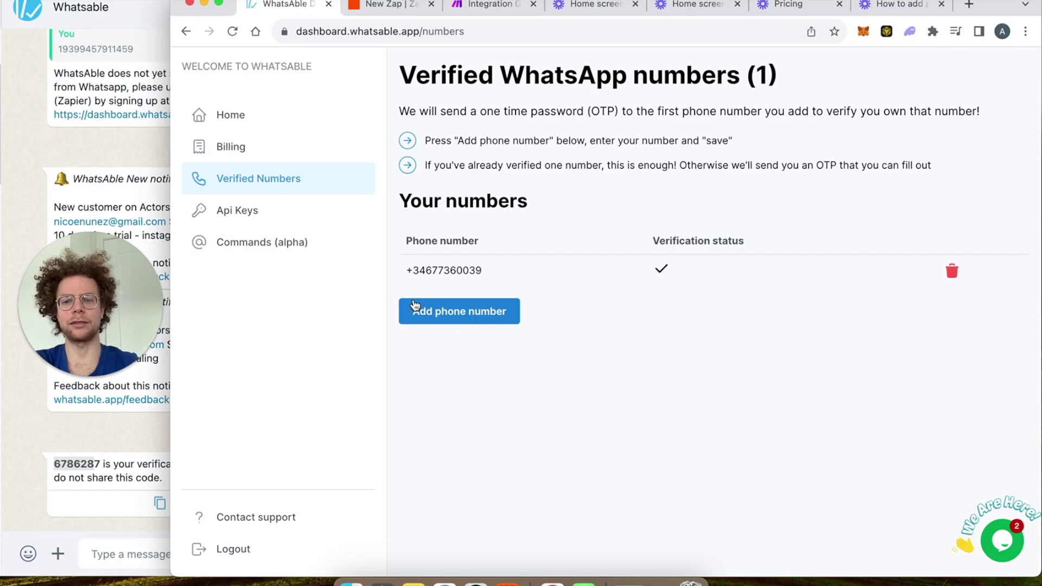
# Step: Add and save a second phone number with Aruba's country code, correcting the mistyped last digit
pyautogui.click(456, 315)
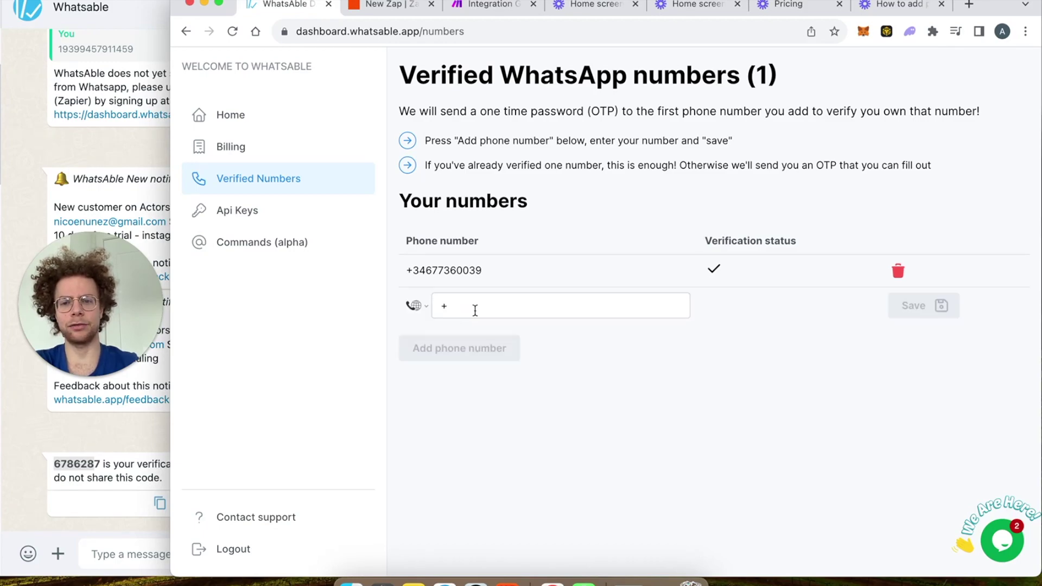
pyautogui.click(419, 307)
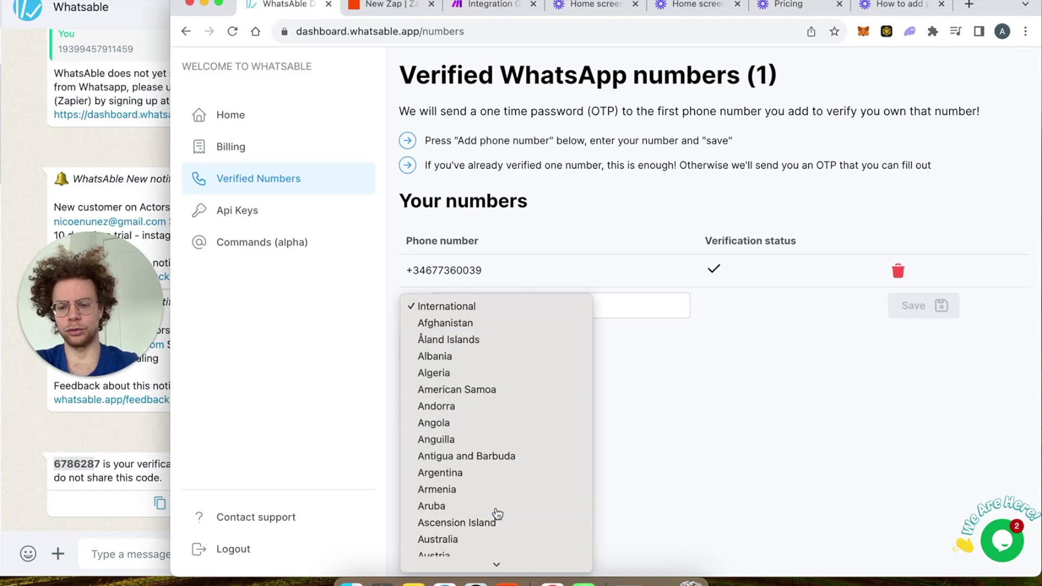
pyautogui.click(497, 510)
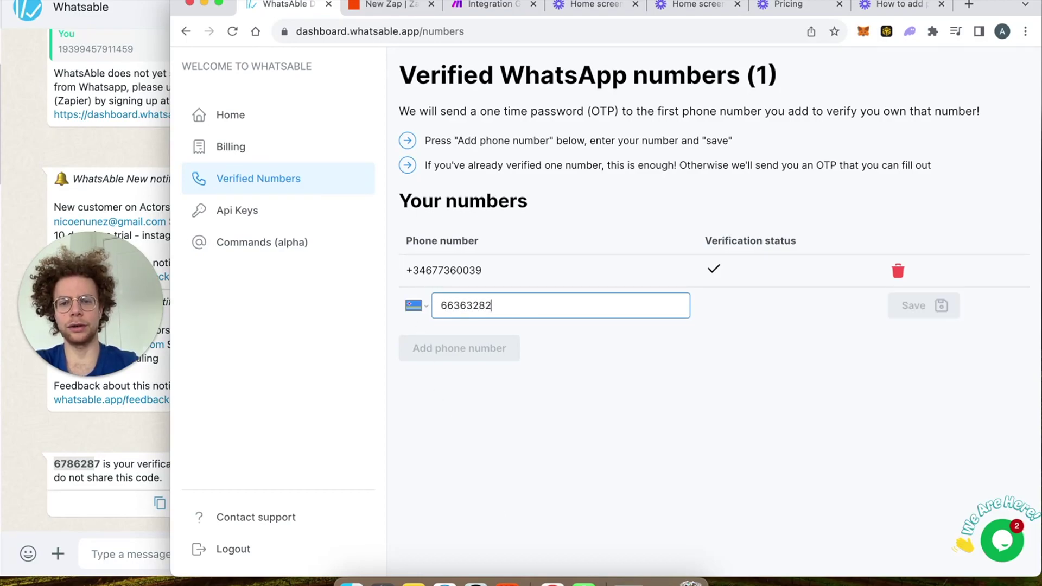
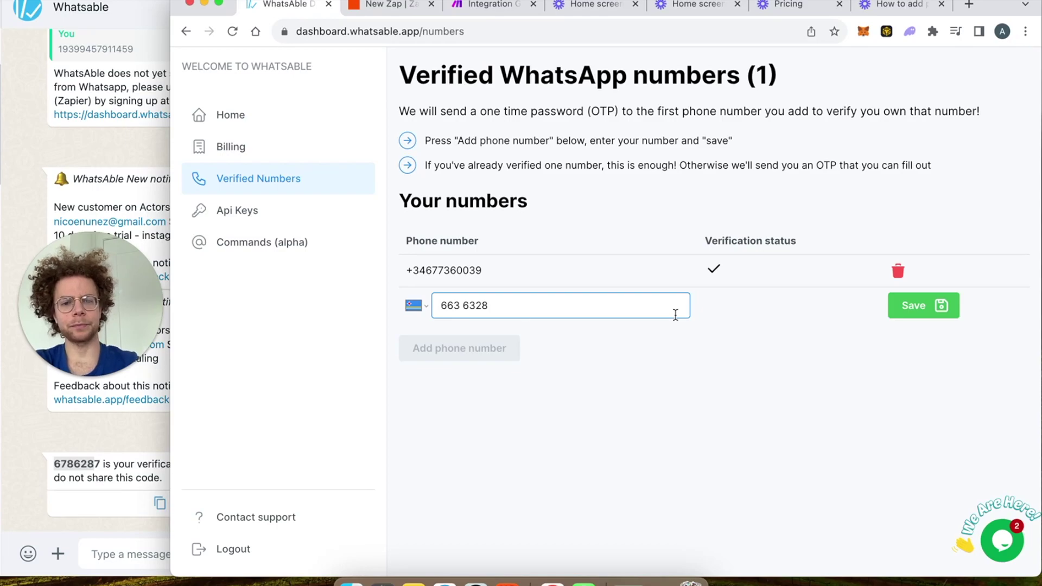
pyautogui.click(918, 308)
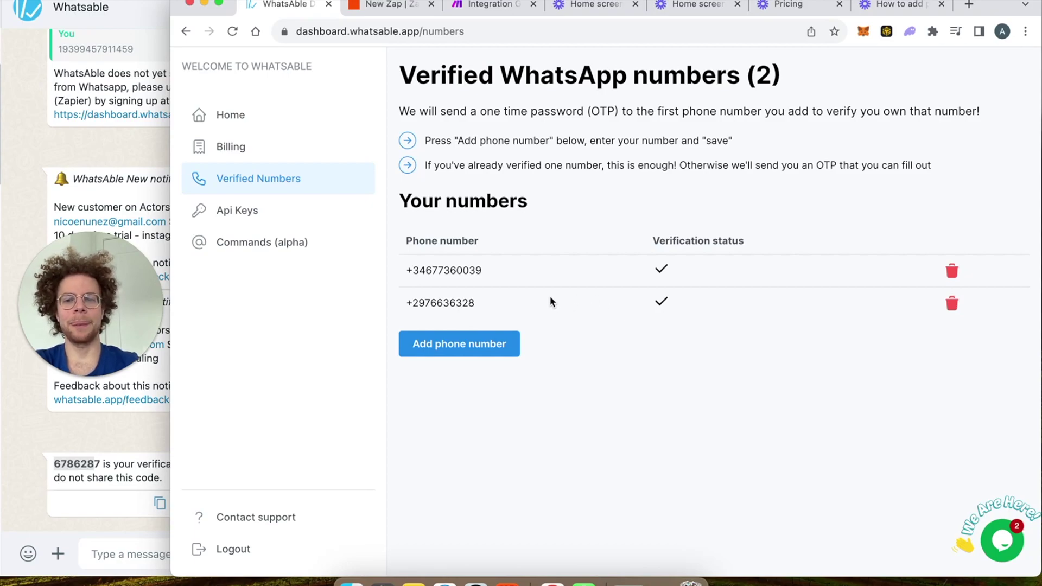
# Step: Copy the WhatsAble API key from the Api Keys page and return to the six-step Zap
pyautogui.tripleClick(413, 267)
pyautogui.tripleClick(418, 300)
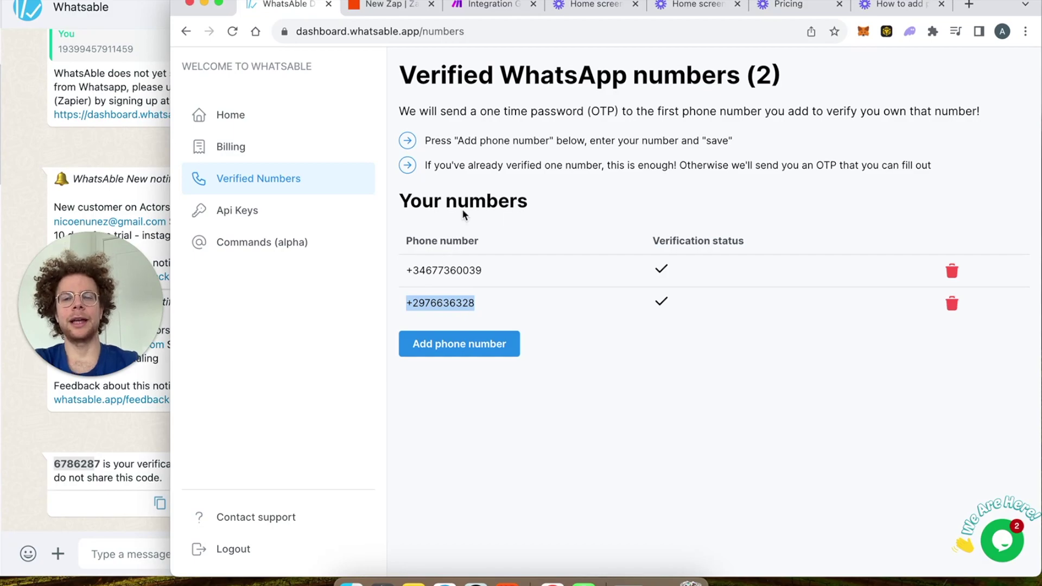
pyautogui.click(233, 214)
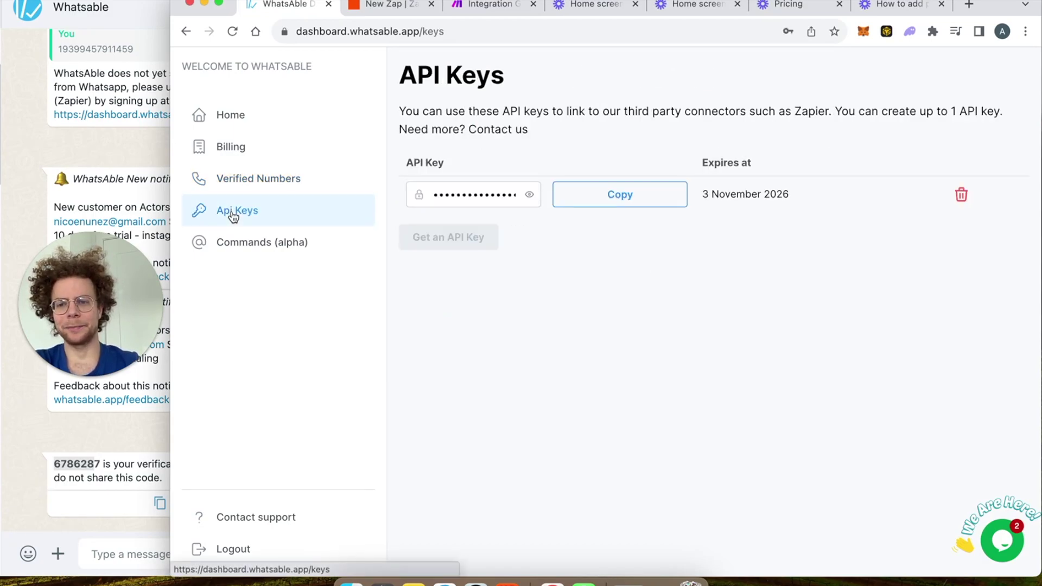
pyautogui.click(627, 200)
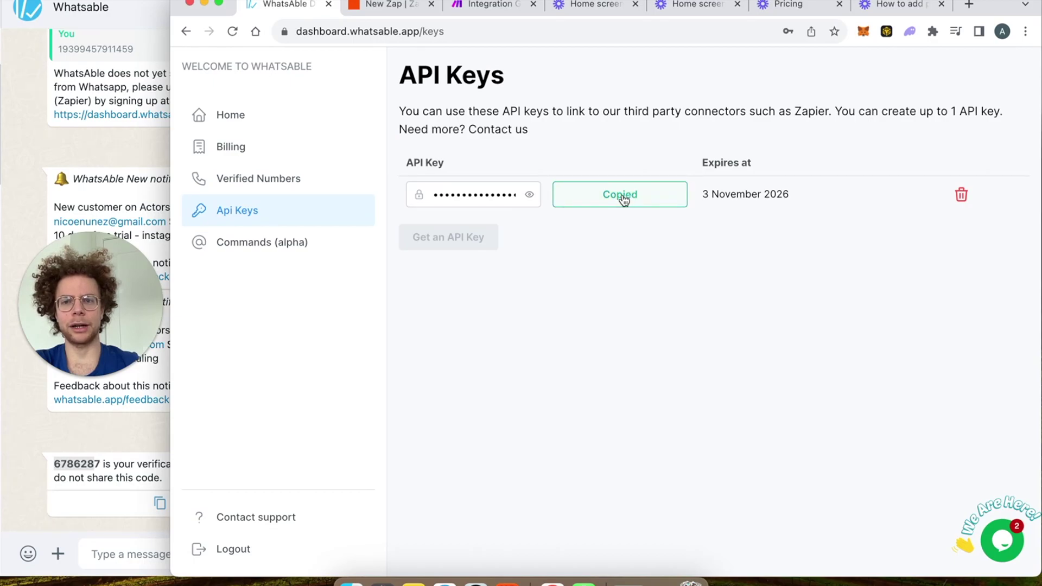
pyautogui.click(390, 8)
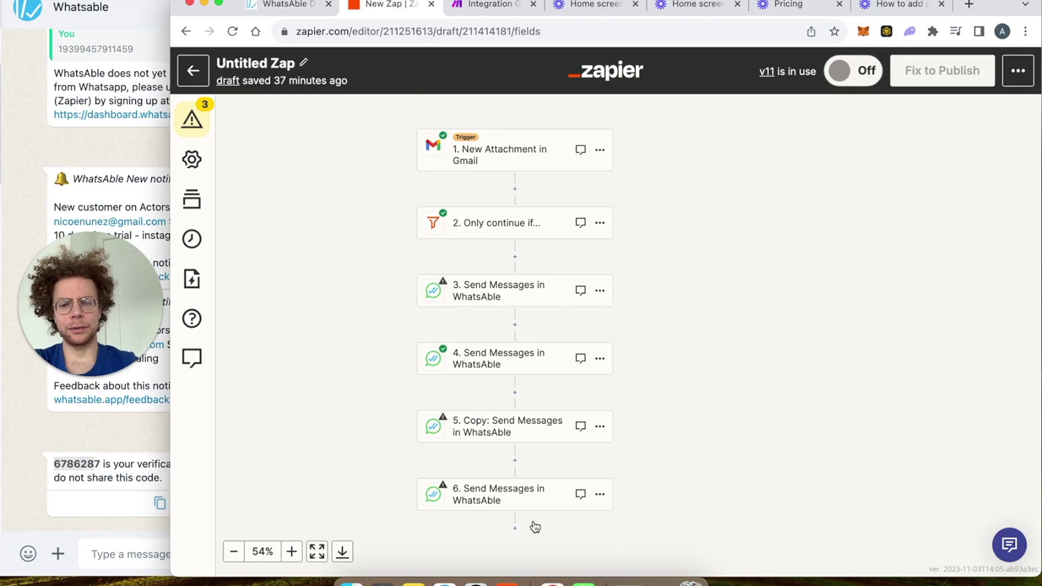
pyautogui.scroll(-1, 535, 527)
# Step: Add step 7 below step 6 as a WhatsAble 'Send Messages' action
pyautogui.click(513, 513)
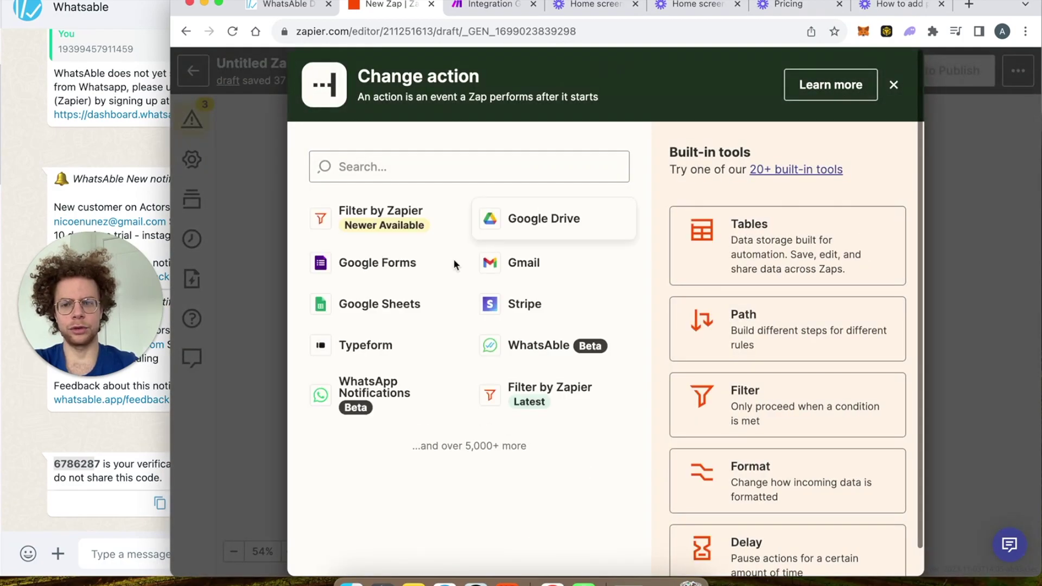
pyautogui.click(412, 165)
pyautogui.write('what')
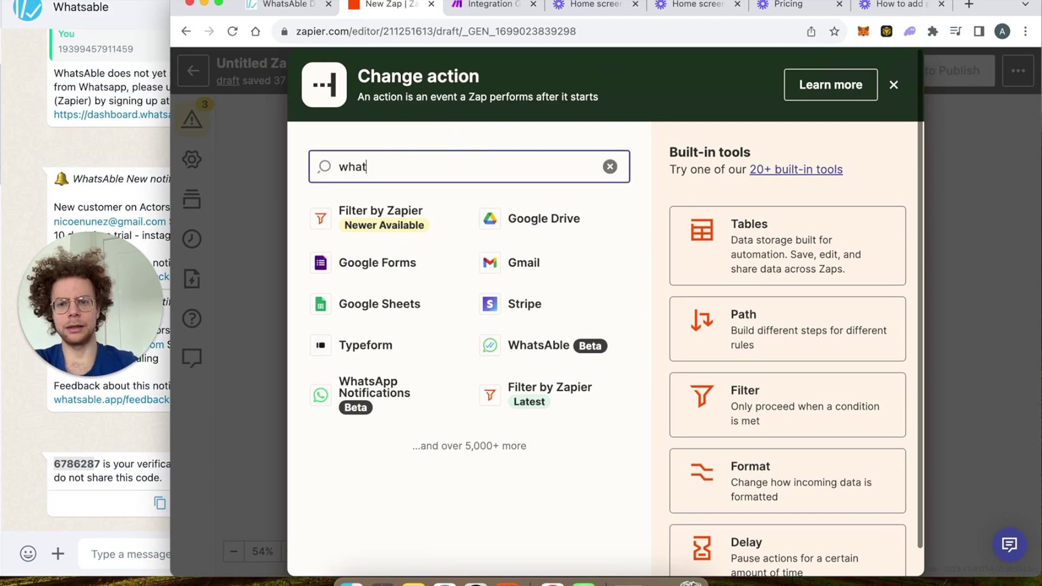
pyautogui.write('sab')
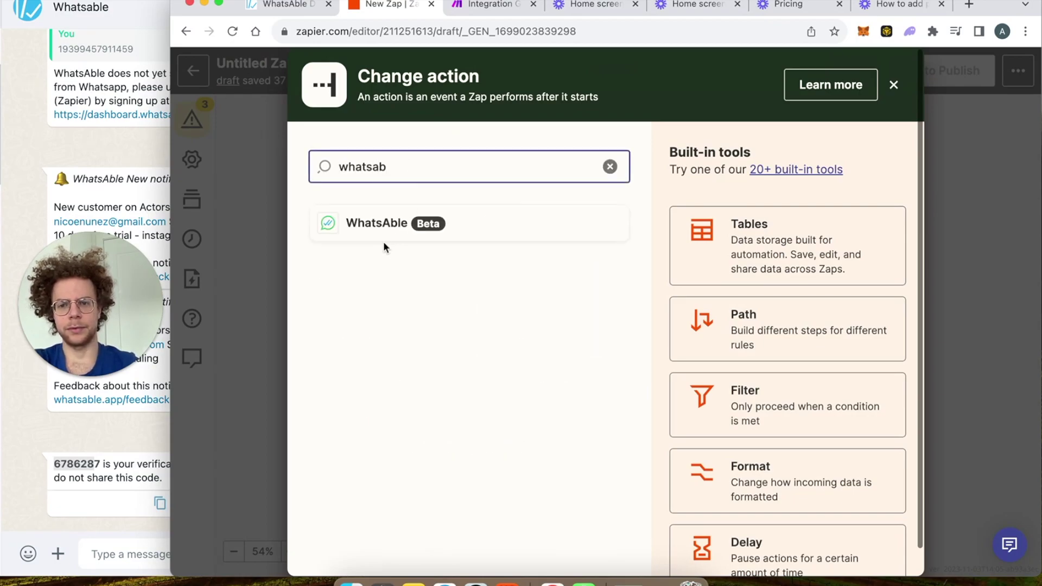
pyautogui.click(384, 233)
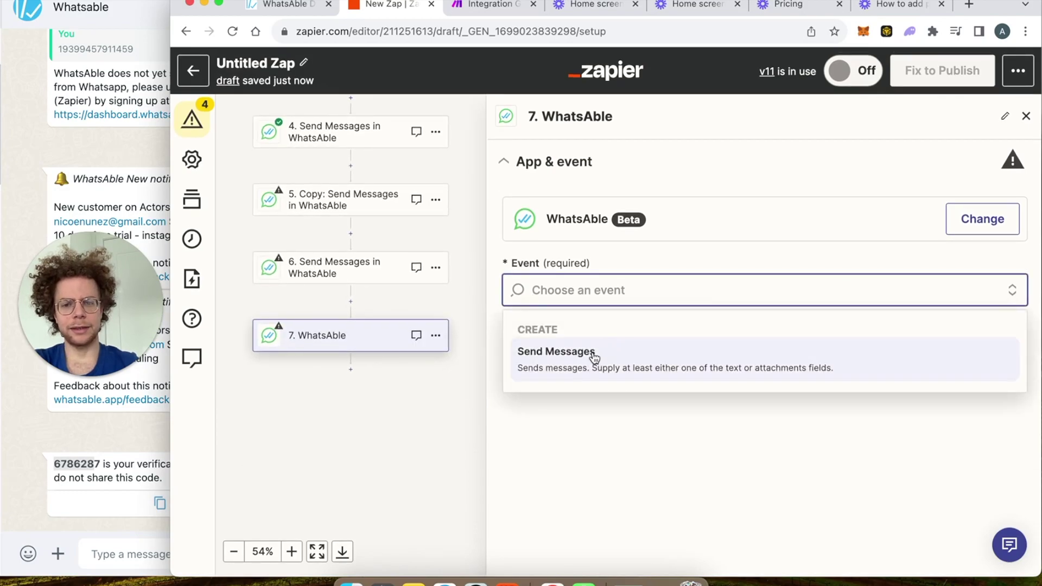
pyautogui.click(592, 357)
pyautogui.click(629, 376)
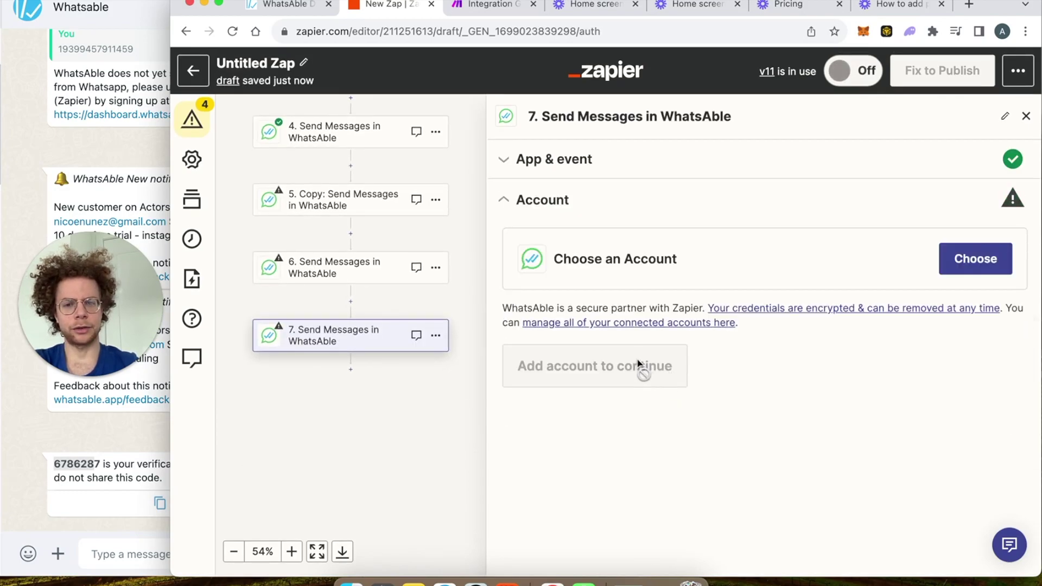
# Step: Connect a new WhatsAble account to step 7 using the pasted API key
pyautogui.click(966, 265)
pyautogui.click(766, 557)
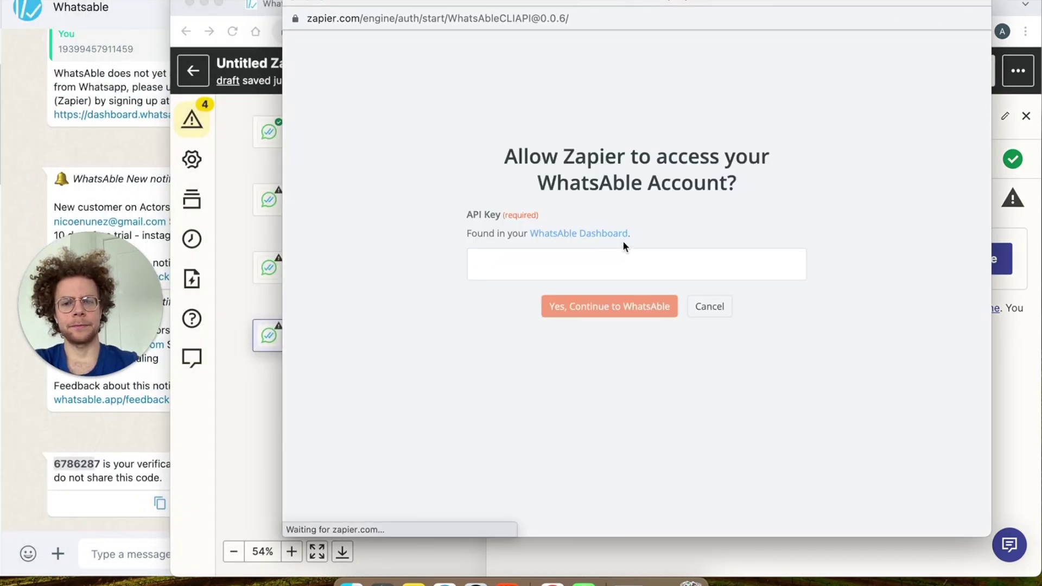
pyautogui.click(617, 259)
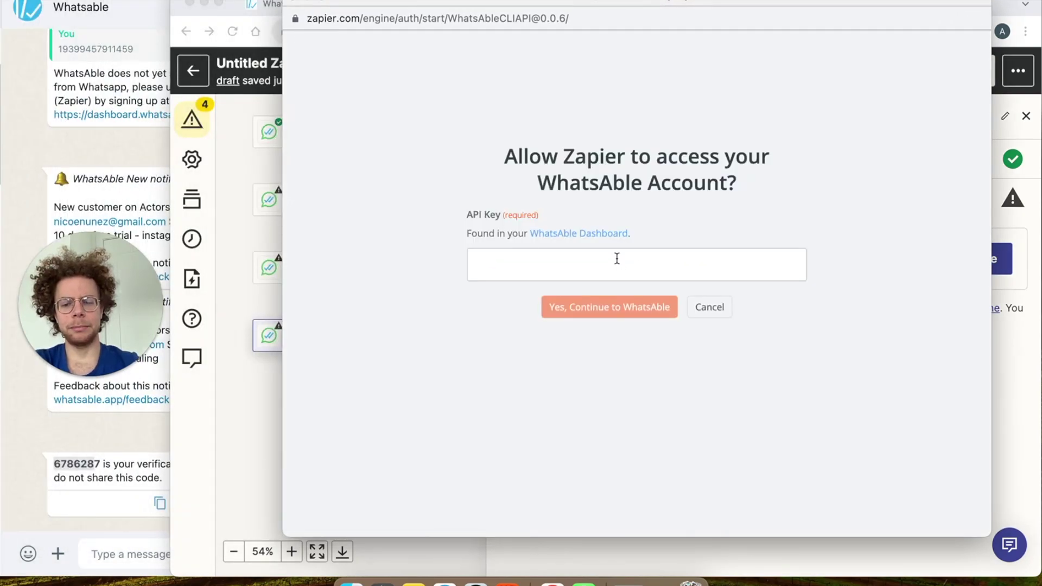
pyautogui.press('super+v')
pyautogui.click(614, 309)
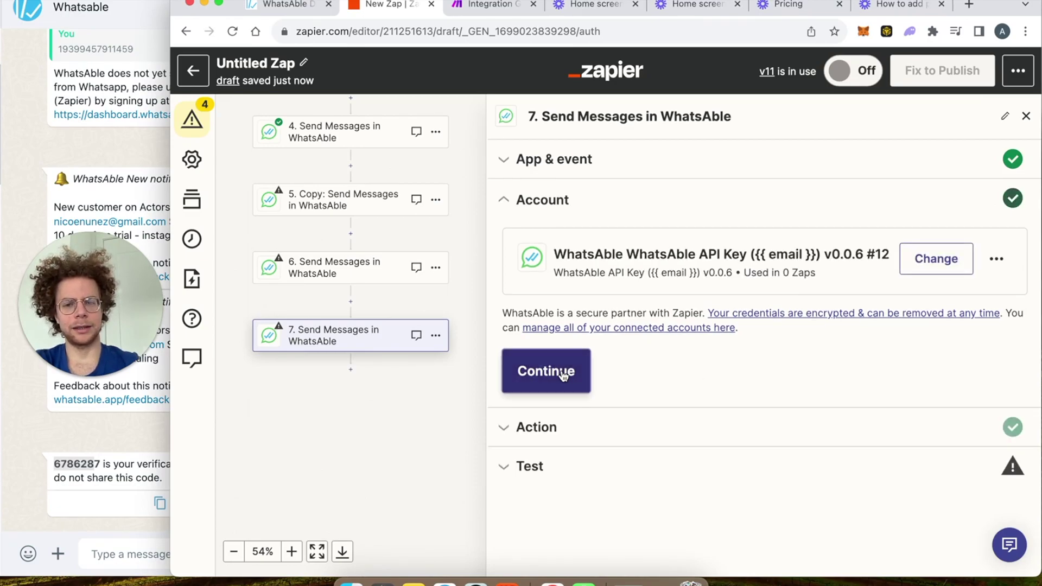
pyautogui.click(562, 373)
# Step: Set step 7's recipient to the first verified phone number, leaving message and attachment empty
pyautogui.click(621, 313)
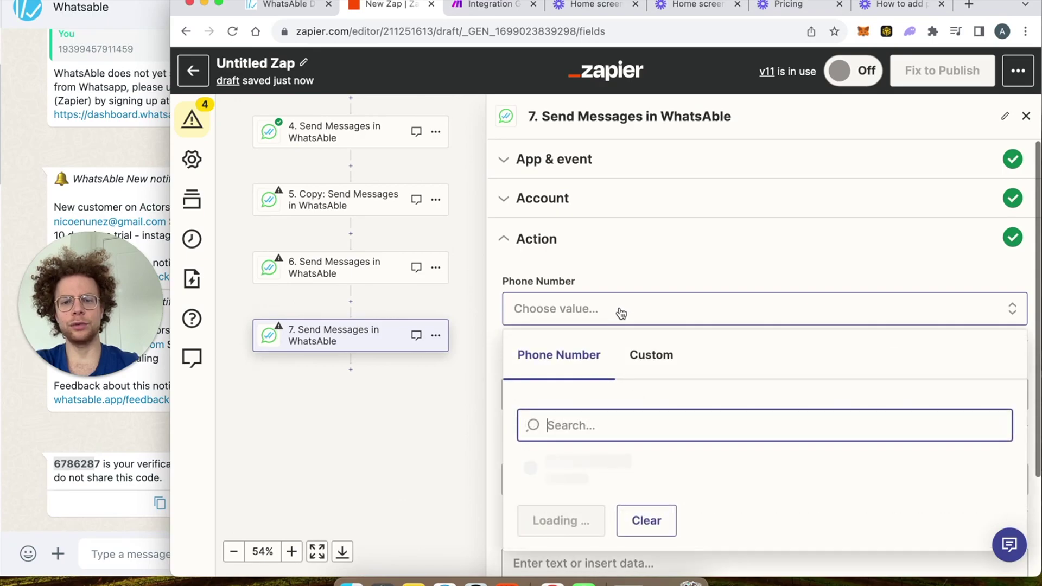
pyautogui.scroll(-3, 617, 429)
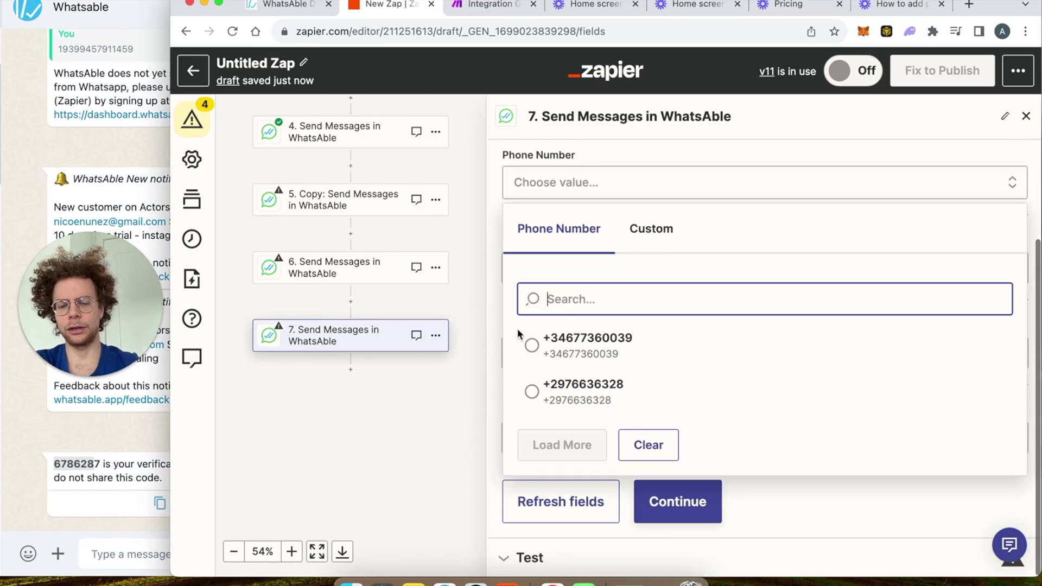
pyautogui.click(578, 347)
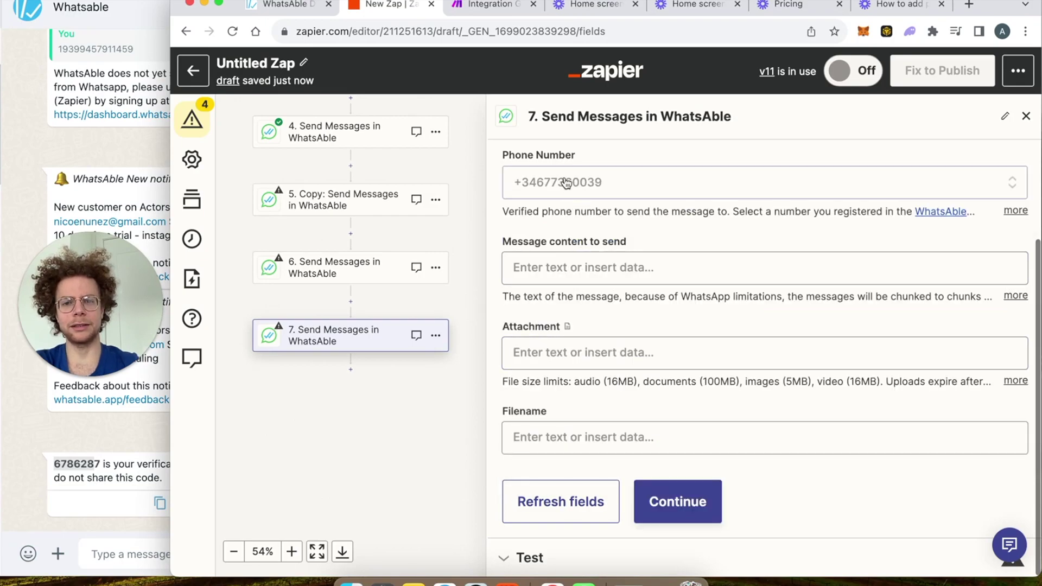
pyautogui.click(547, 269)
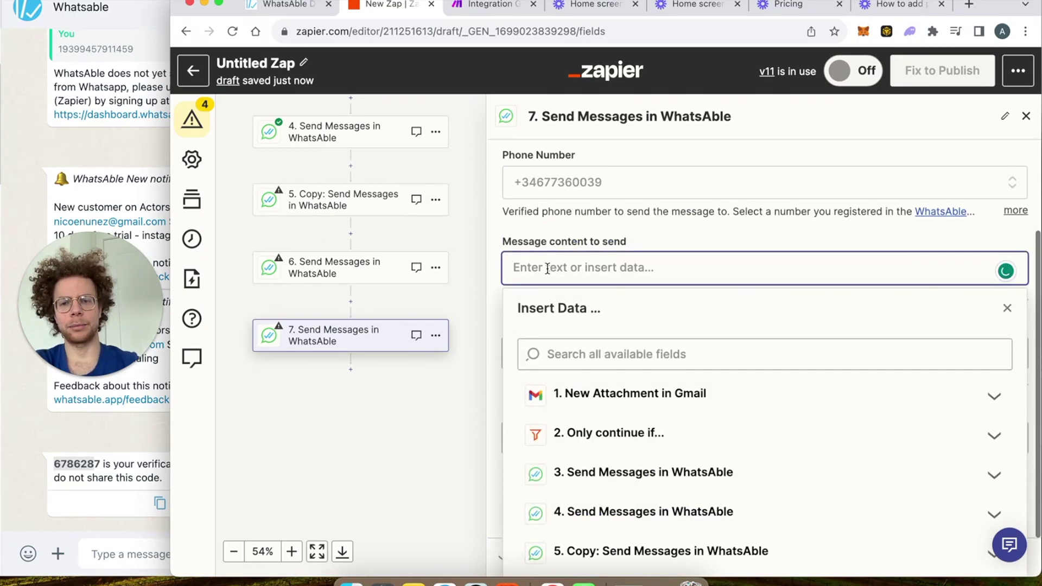
pyautogui.click(498, 268)
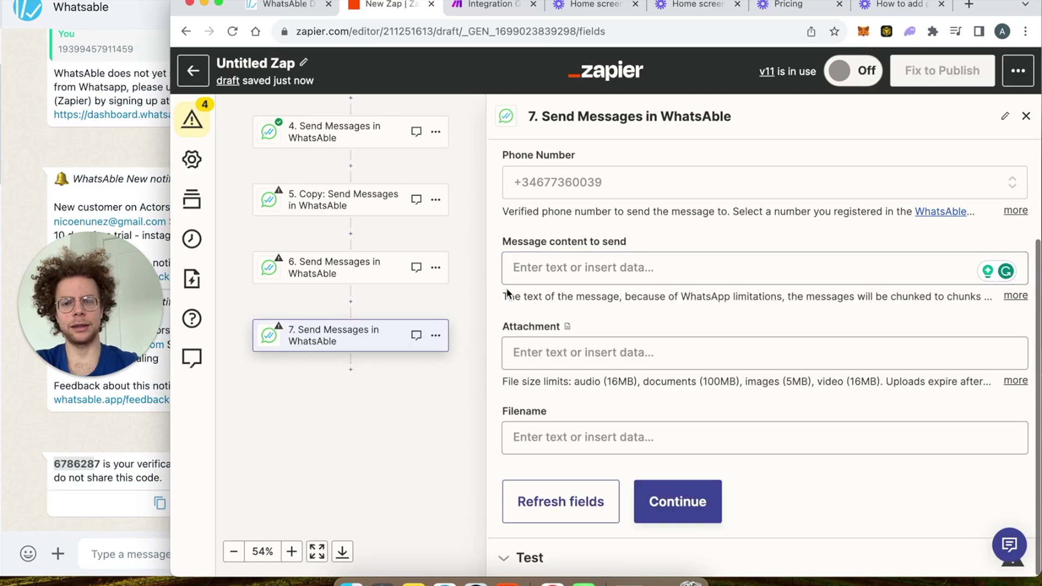
pyautogui.click(531, 351)
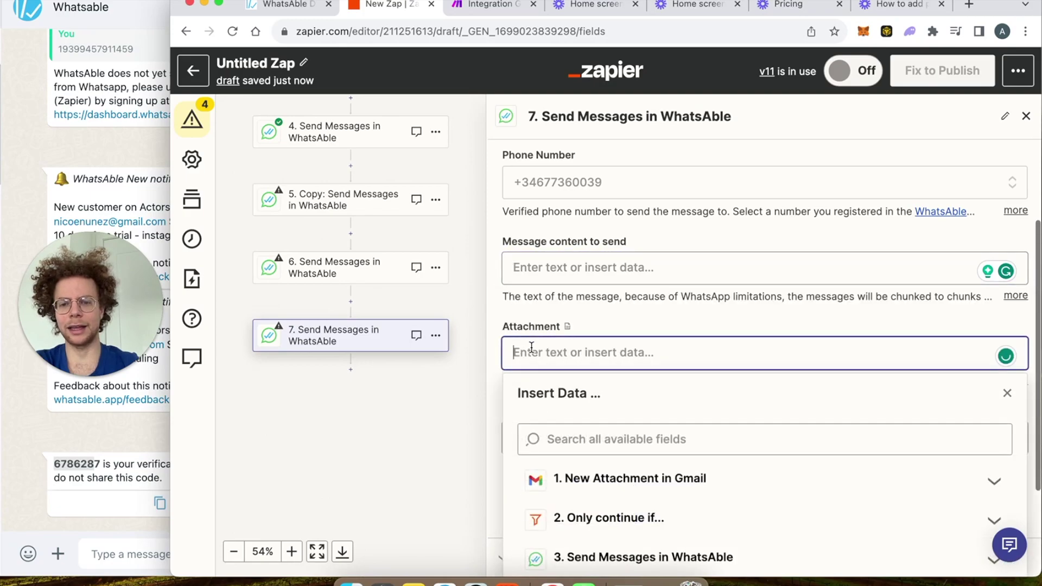
pyautogui.click(497, 338)
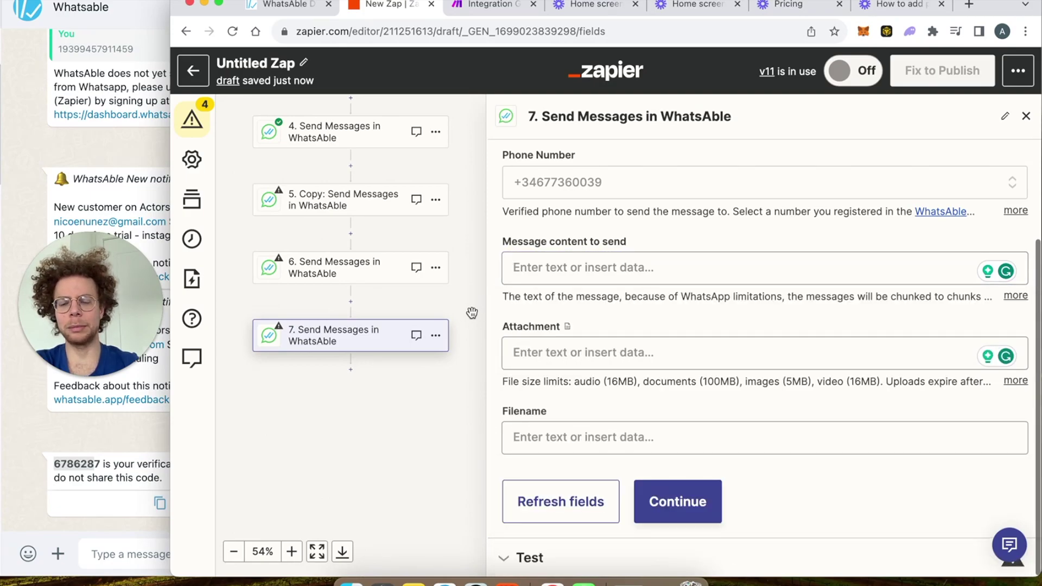
# Step: Duplicate step 7 as step 8 and switch its recipient to the second, Aruba number
pyautogui.click(436, 336)
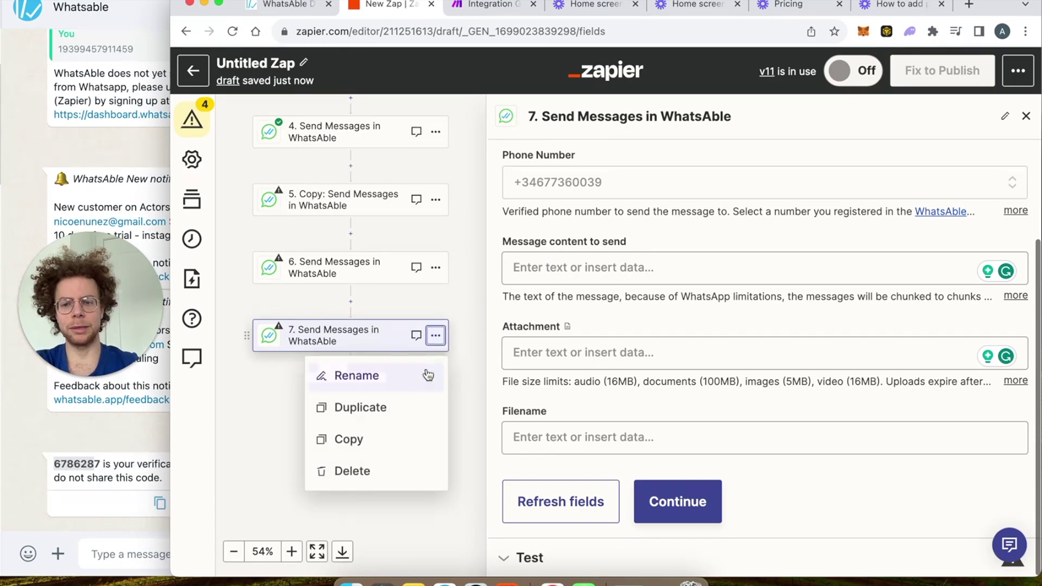
pyautogui.click(410, 408)
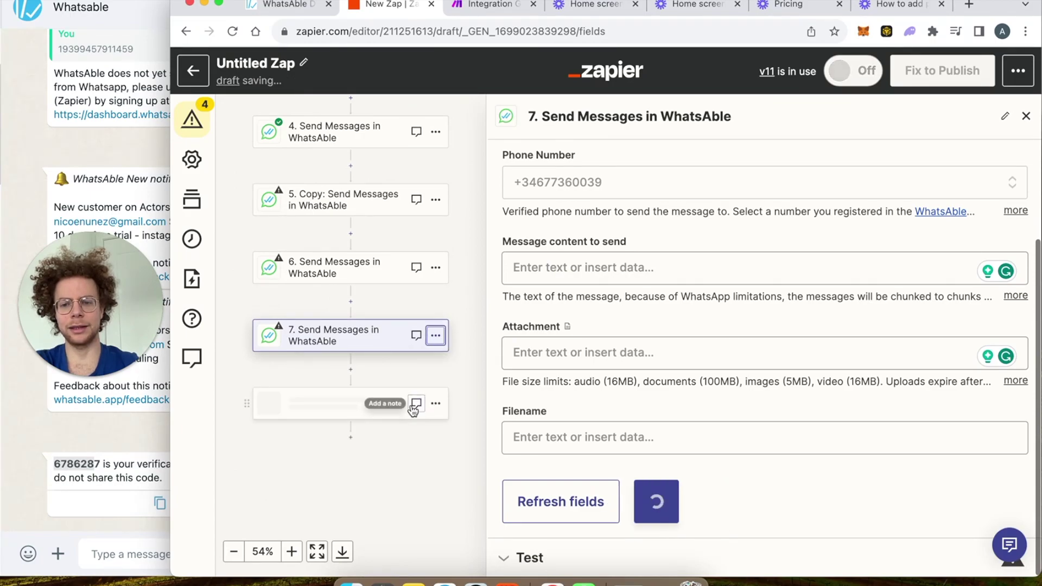
pyautogui.click(361, 404)
pyautogui.click(580, 239)
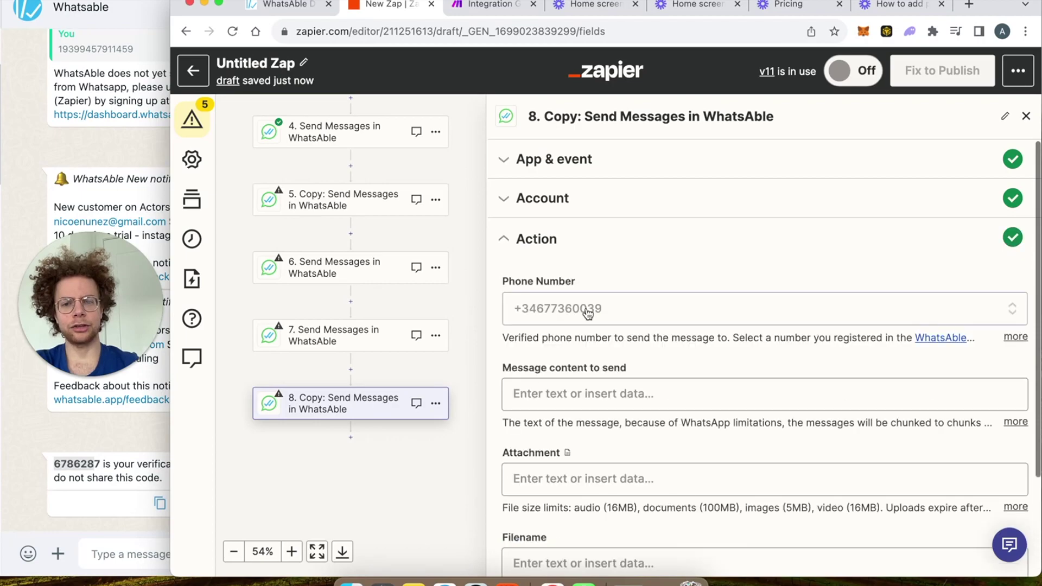
pyautogui.click(585, 310)
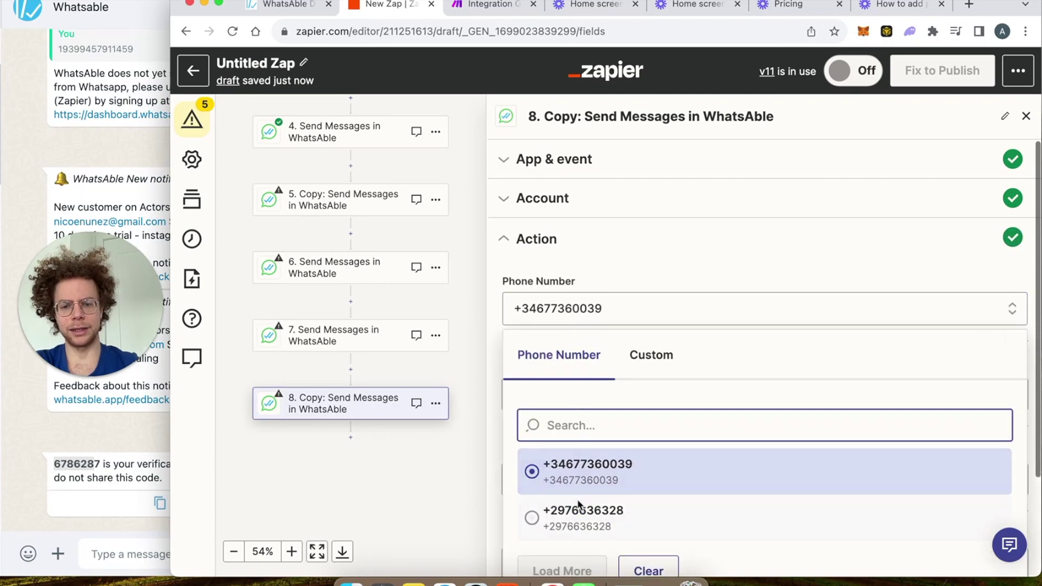
pyautogui.click(573, 521)
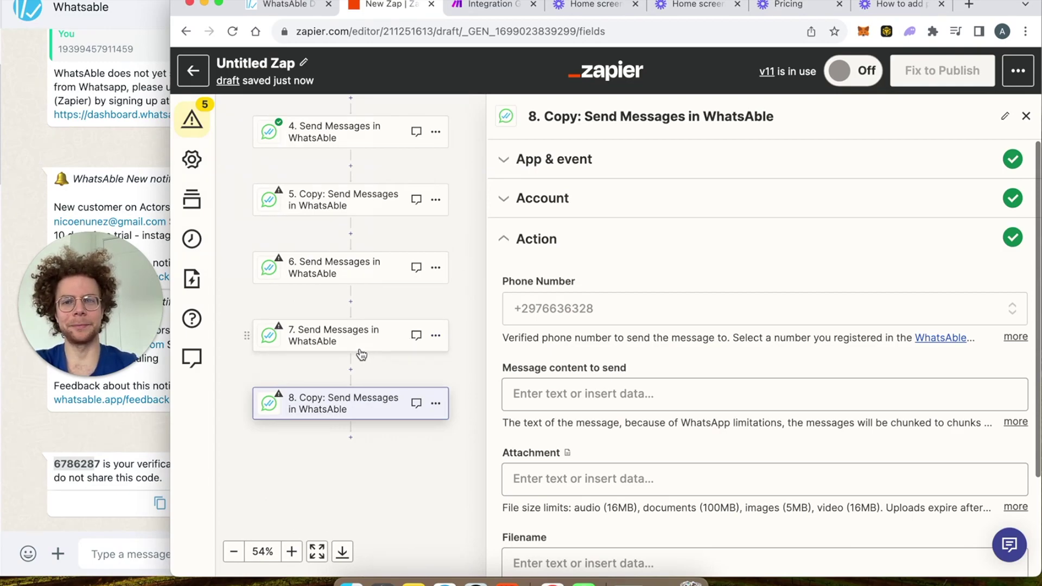
# Step: In Make's scenario, open the WhatsAble Message module and start adding a new connection
pyautogui.click(487, 4)
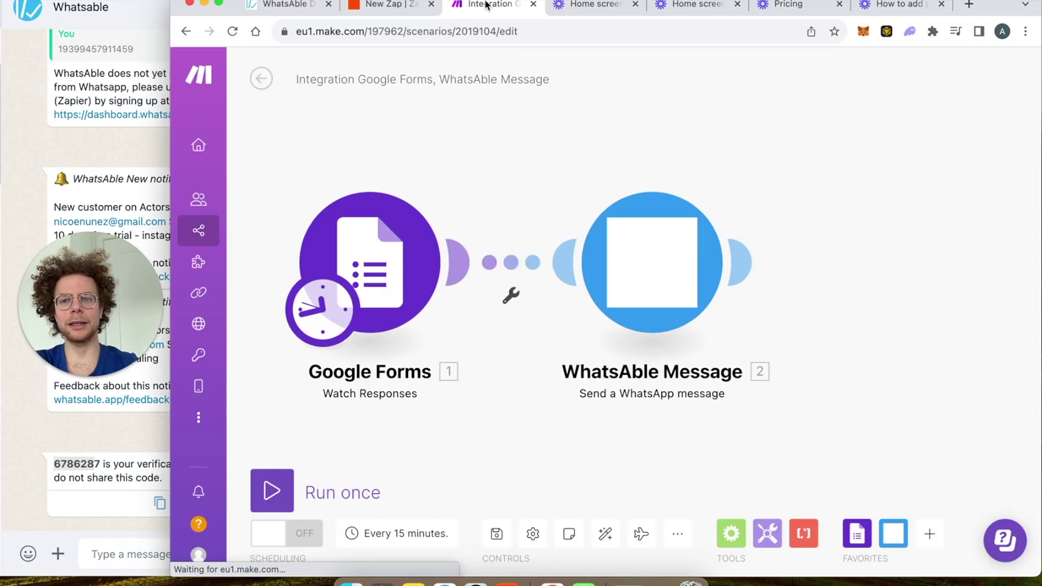
pyautogui.click(654, 250)
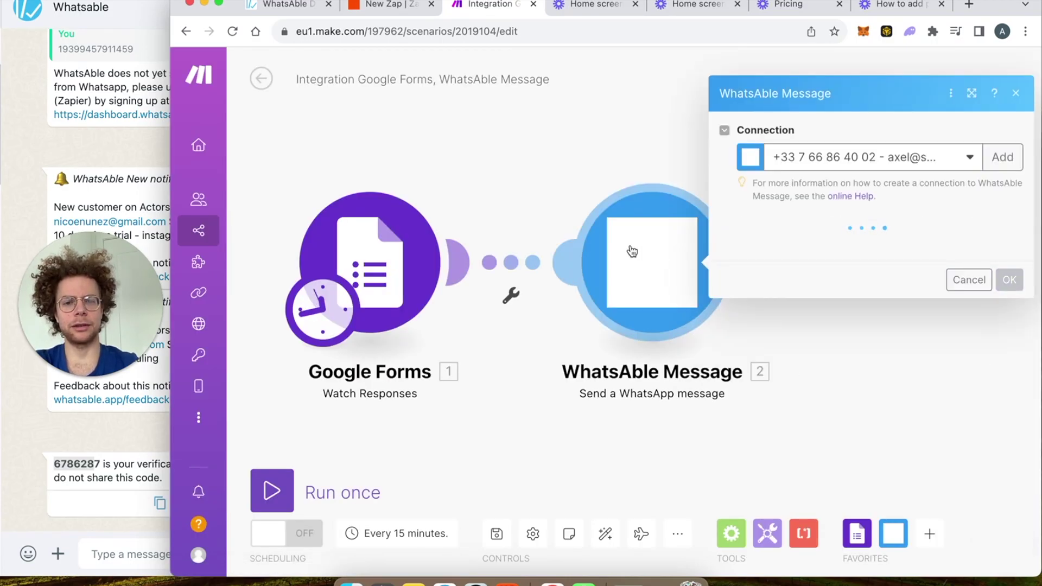
pyautogui.click(1002, 161)
pyautogui.click(687, 237)
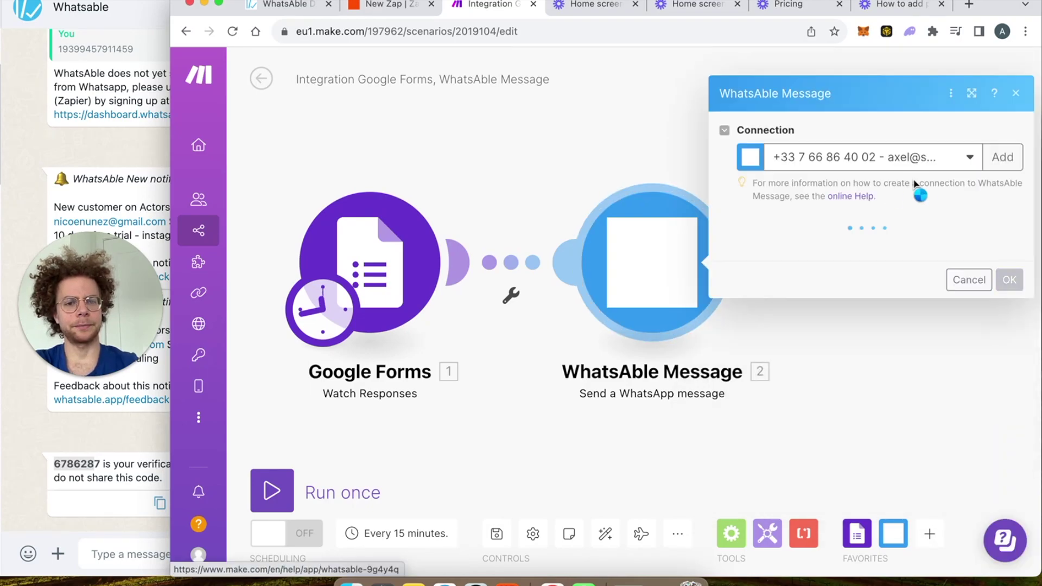
pyautogui.click(1001, 159)
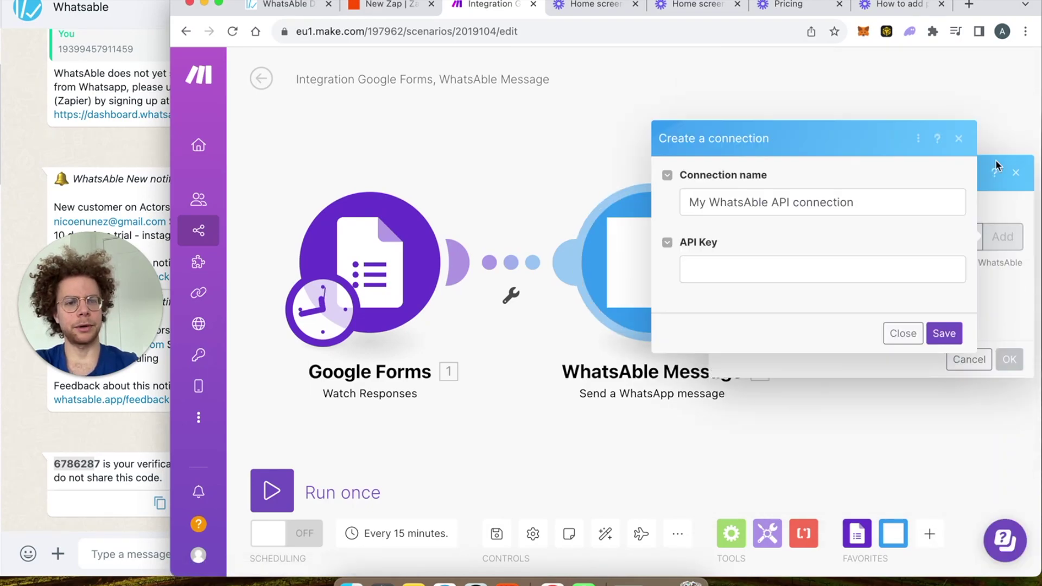
# Step: Name the connection 'demo connection', paste the WhatsAble API key, and save it
pyautogui.doubleClick(728, 203)
pyautogui.tripleClick(728, 203)
pyautogui.click(738, 207)
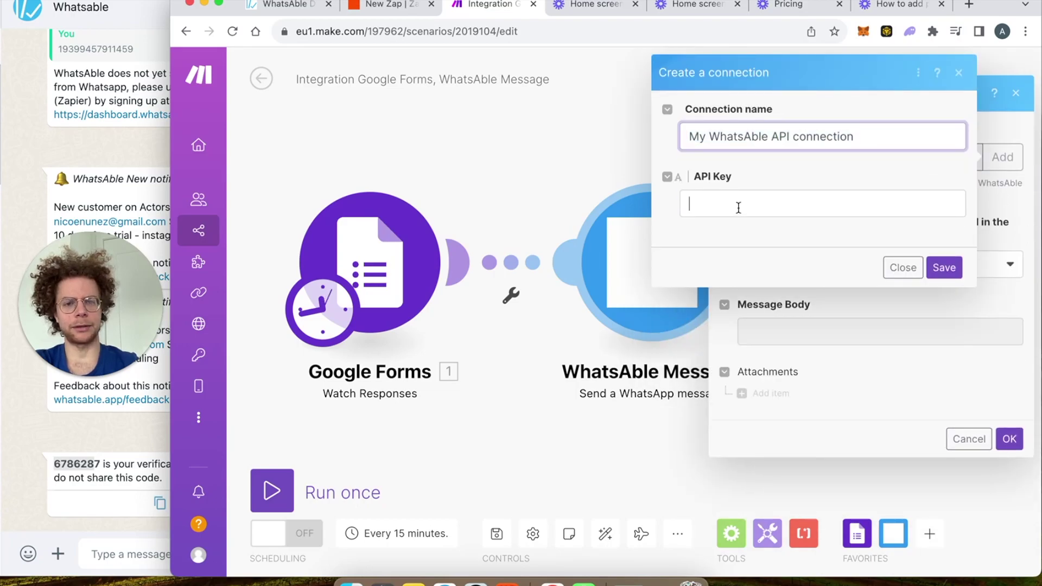
pyautogui.tripleClick(804, 137)
pyautogui.write('demo')
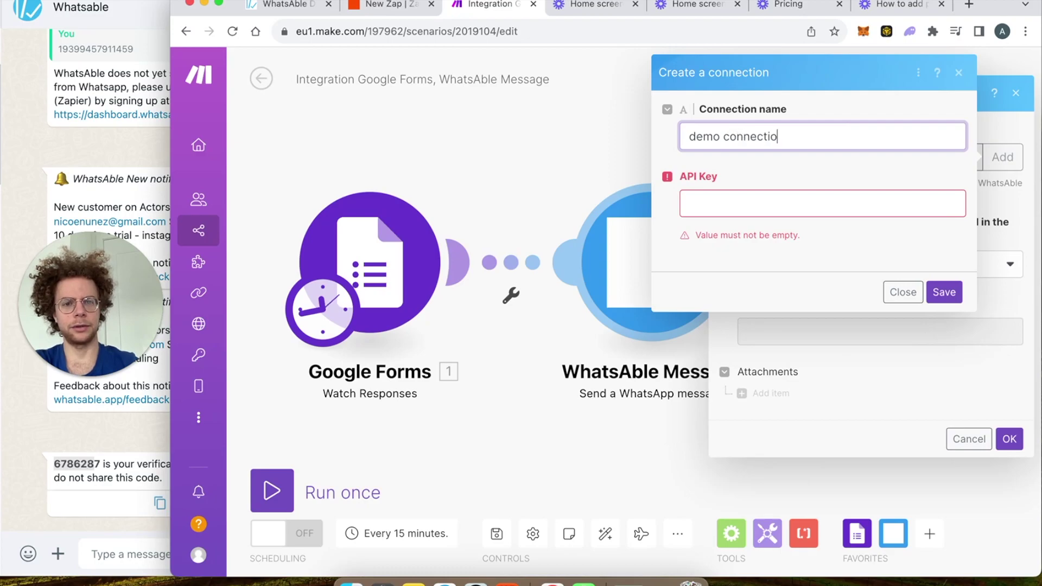
pyautogui.click(706, 203)
pyautogui.press('super+v')
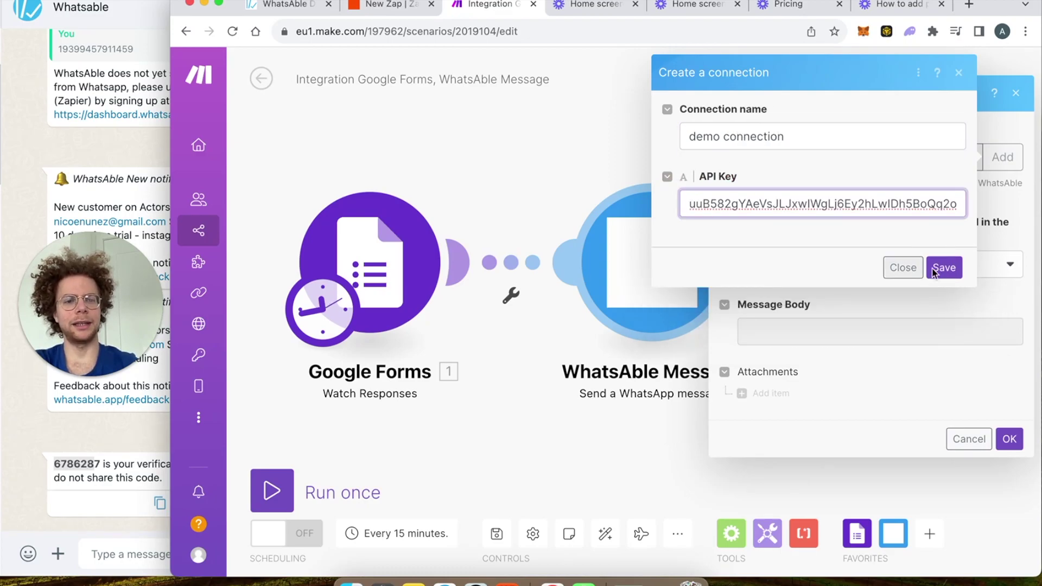
pyautogui.click(944, 268)
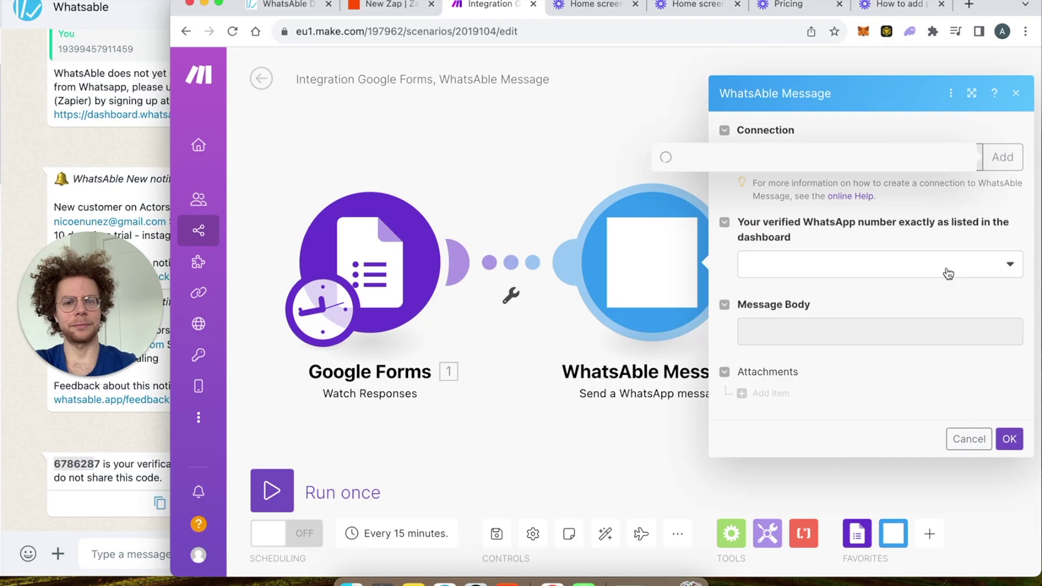
# Step: Set the module to the first verified number, add one empty attachment item, and close the panel
pyautogui.click(831, 269)
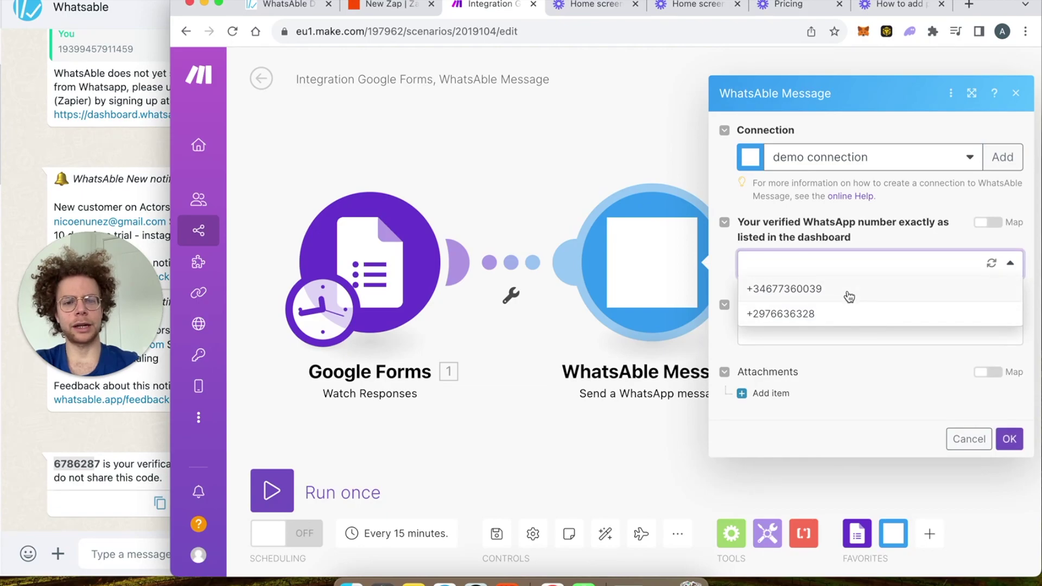
pyautogui.click(850, 294)
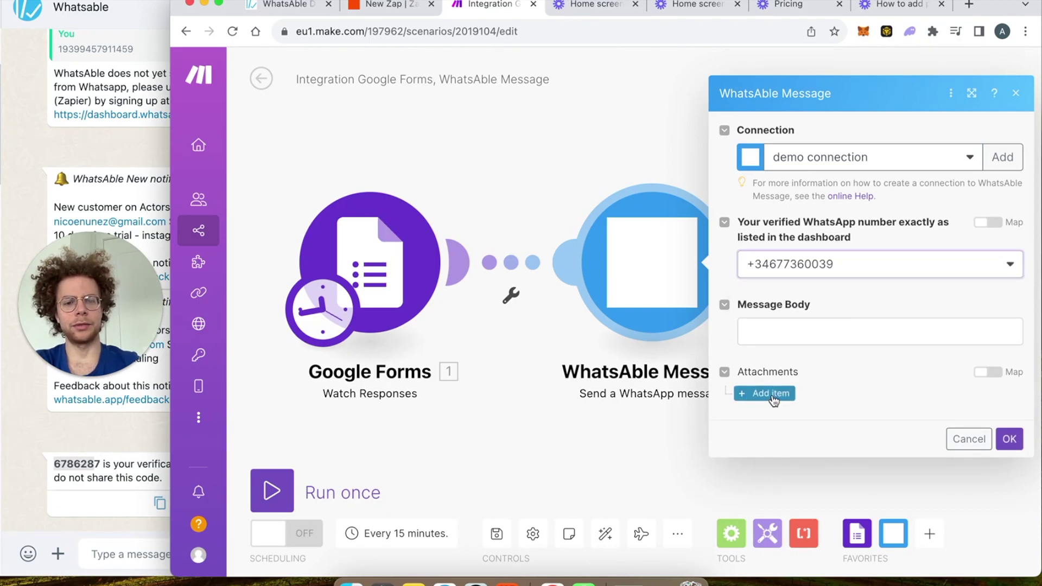
pyautogui.click(770, 395)
pyautogui.scroll(-3, 846, 468)
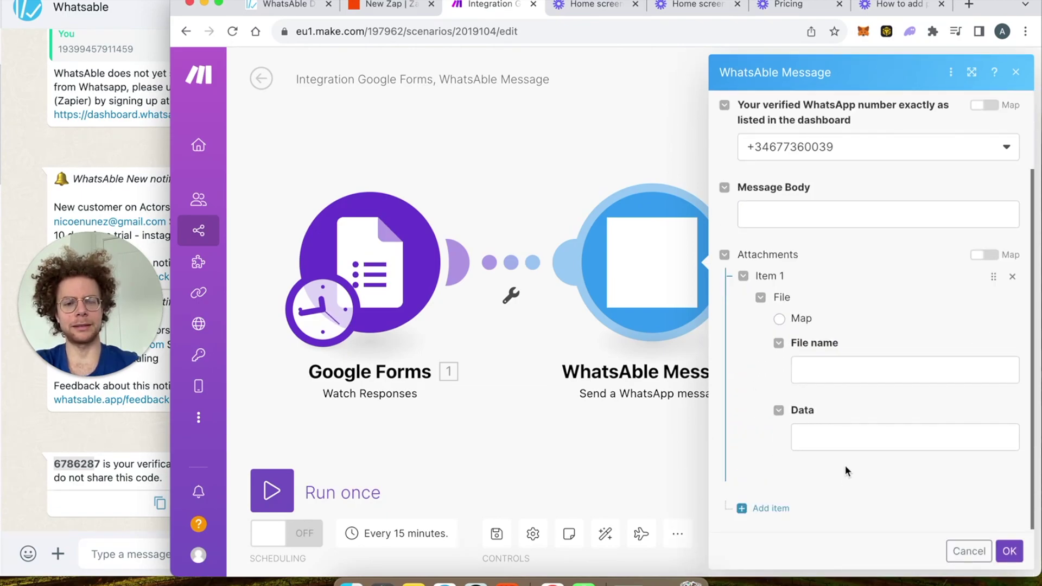
pyautogui.click(842, 440)
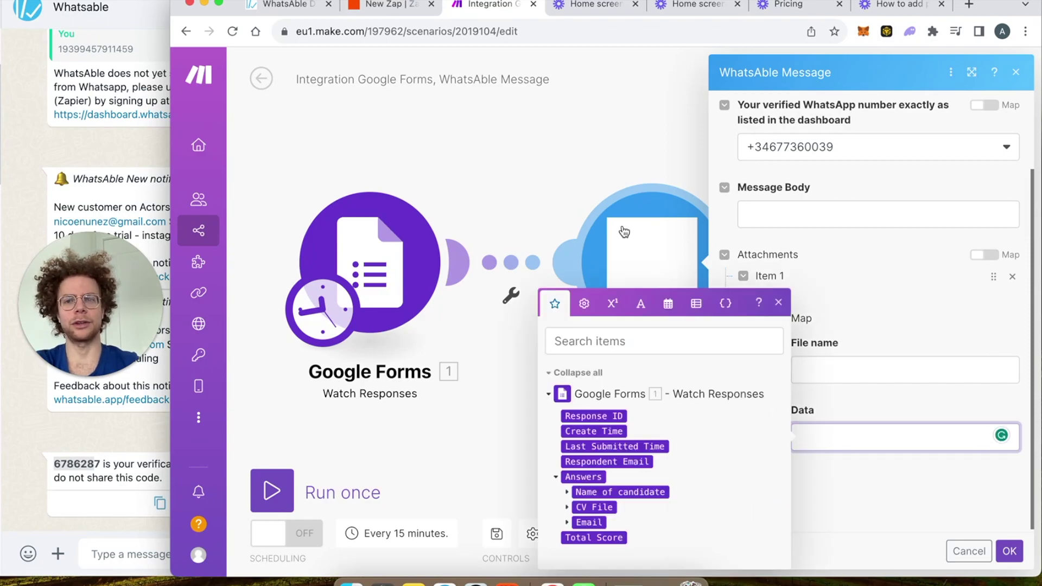
pyautogui.click(530, 148)
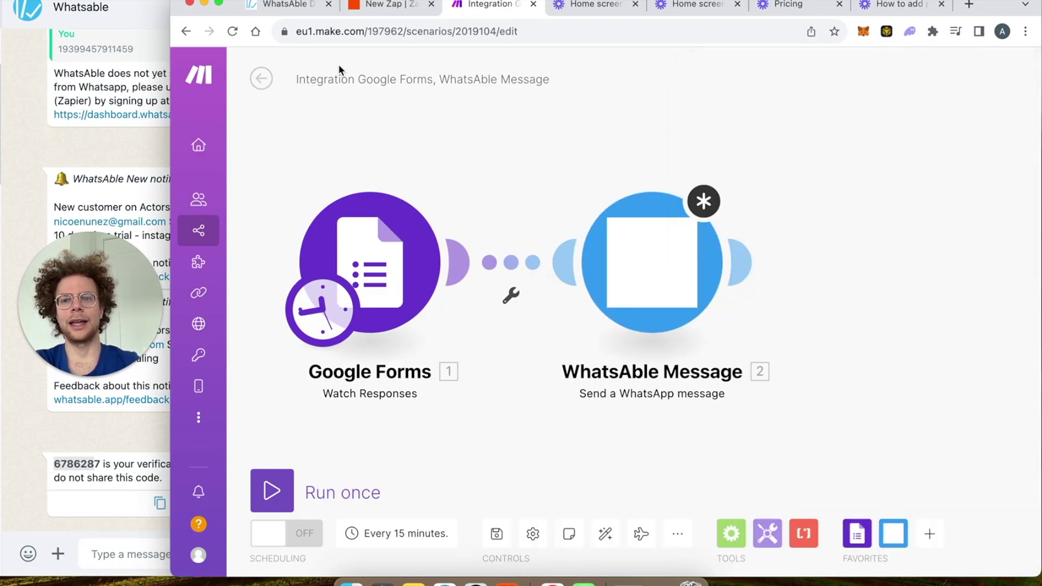
pyautogui.click(300, 11)
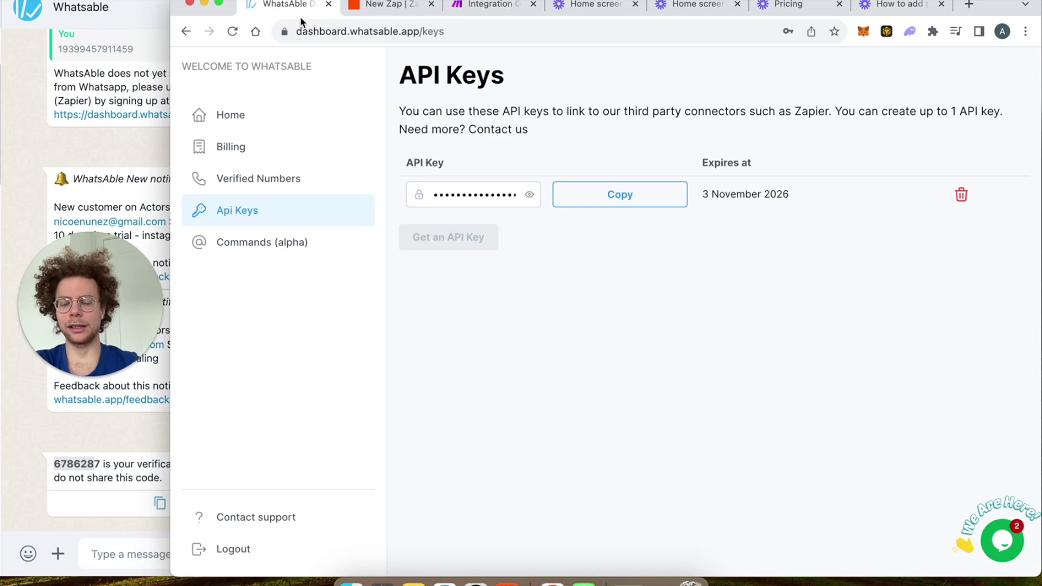